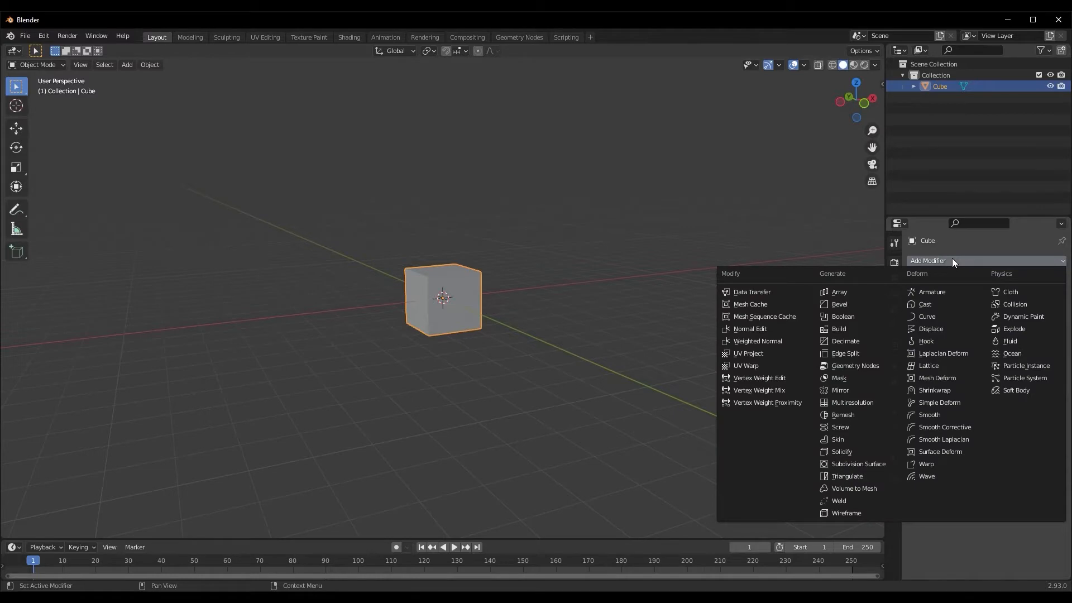
- Add a Boolean modifier to the cube, try the Intersect and Union operations, and set it to Difference
{"action": "left_click", "coordinate": [857, 317]}
{"action": "middle_click_drag", "start_coordinate": [465, 398], "coordinate": [381, 370]}
{"action": "scroll", "coordinate": [380, 370], "scroll_direction": "up", "scroll_amount": 2}
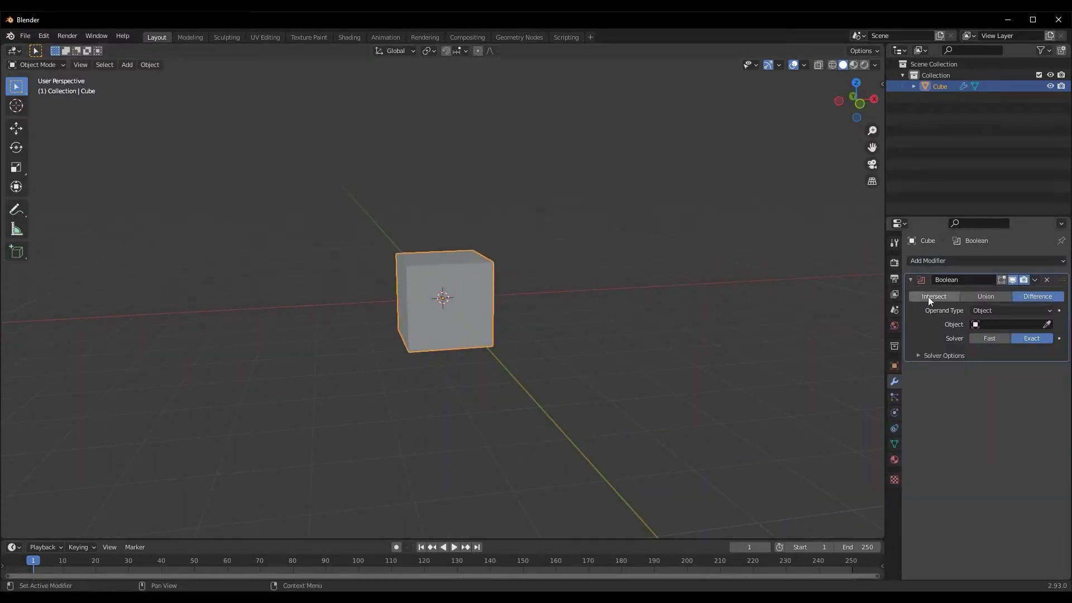
{"action": "left_click", "coordinate": [942, 295]}
{"action": "left_click", "coordinate": [1040, 299]}
{"action": "left_click", "coordinate": [983, 295]}
{"action": "left_click", "coordinate": [1033, 297]}
{"action": "middle_click_drag", "start_coordinate": [460, 427], "coordinate": [431, 404]}
{"action": "scroll", "coordinate": [431, 398], "scroll_direction": "down", "scroll_amount": 1}
{"action": "scroll", "coordinate": [431, 392], "scroll_direction": "up", "scroll_amount": 4}
{"action": "scroll", "coordinate": [431, 389], "scroll_direction": "down", "scroll_amount": 2}
{"action": "mouse_move", "coordinate": [433, 393]}
{"action": "middle_mouse_down"}
{"action": "mouse_move", "coordinate": [406, 394]}
{"action": "mouse_move", "coordinate": [436, 396]}
{"action": "middle_mouse_up"}
{"action": "scroll", "coordinate": [425, 391], "scroll_direction": "up", "scroll_amount": 2}
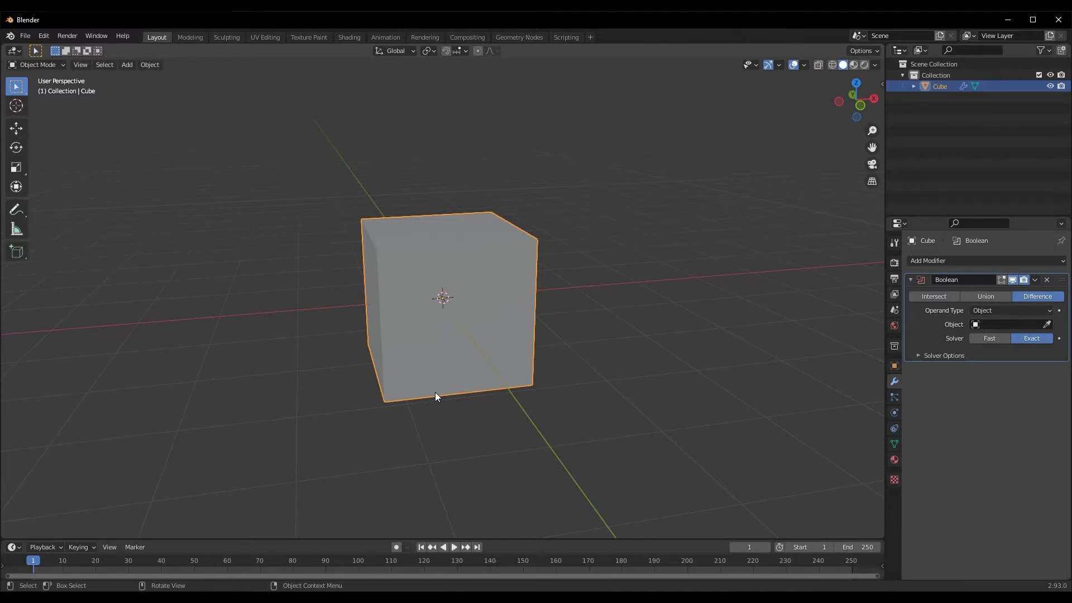
{"action": "scroll", "coordinate": [436, 393], "scroll_direction": "down", "scroll_amount": 2}
{"action": "mouse_move", "coordinate": [414, 414]}
{"action": "middle_mouse_down"}
{"action": "mouse_move", "coordinate": [421, 424]}
{"action": "mouse_move", "coordinate": [436, 408]}
{"action": "mouse_move", "coordinate": [407, 404]}
{"action": "middle_mouse_up"}
{"action": "middle_click_drag", "start_coordinate": [494, 361], "coordinate": [469, 350]}
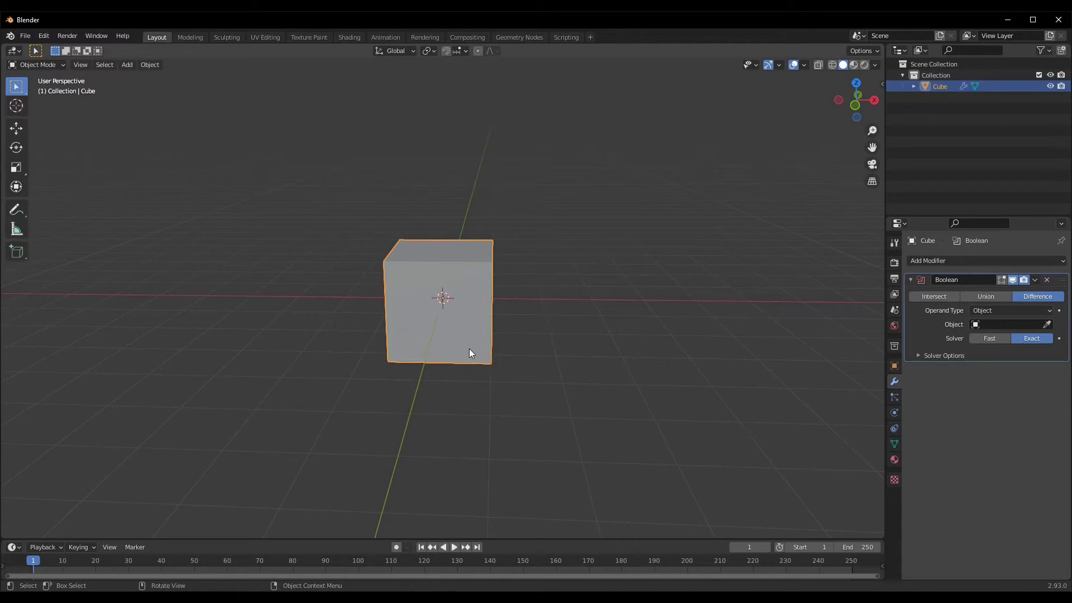
{"action": "middle_click_drag", "start_coordinate": [471, 342], "coordinate": [441, 331]}
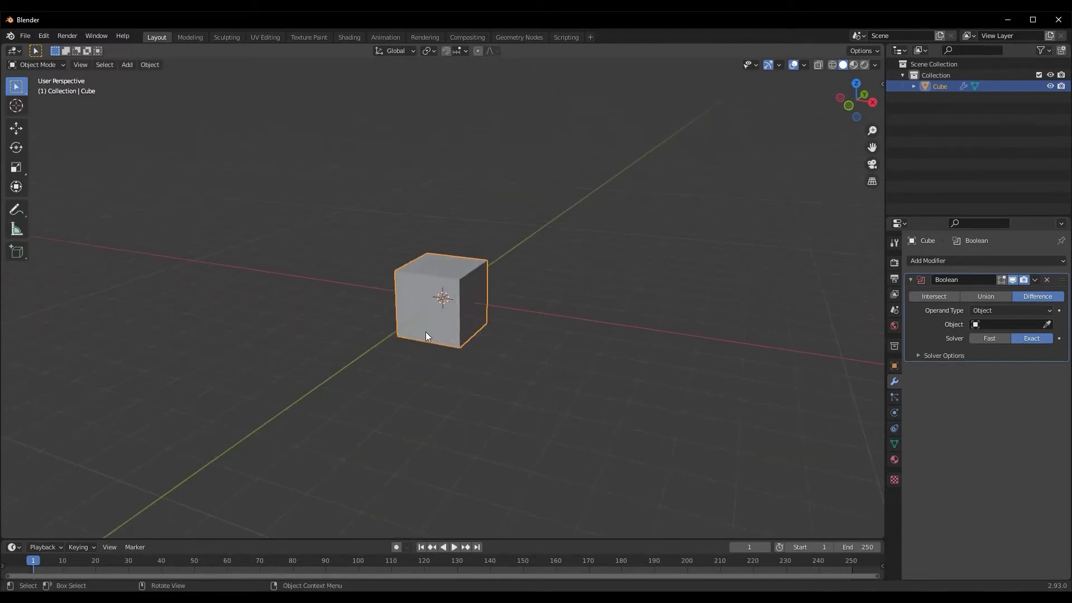
- Add a second cube and move it straight up along Z until it sits clear above the first cube
{"action": "scroll", "coordinate": [390, 341], "scroll_direction": "up", "scroll_amount": 3}
{"action": "scroll", "coordinate": [320, 358], "scroll_direction": "down", "scroll_amount": 2}
{"action": "key", "text": "shift+a"}
{"action": "mouse_move", "coordinate": [306, 362]}
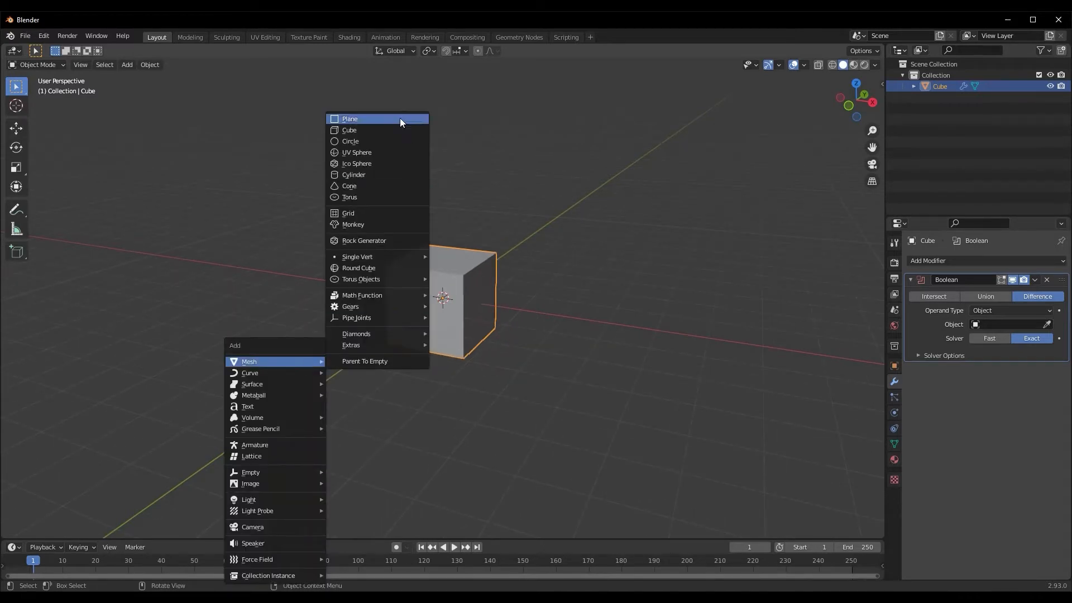
{"action": "left_click", "coordinate": [347, 129]}
{"action": "middle_click_drag", "start_coordinate": [346, 129], "coordinate": [331, 275]}
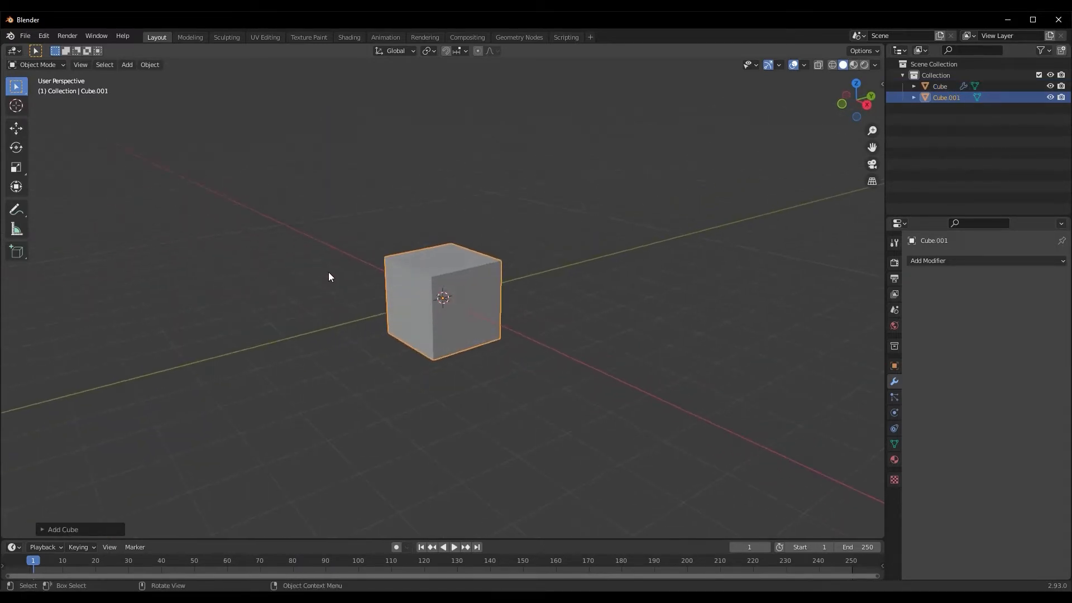
{"action": "key", "text": "g"}
{"action": "key", "text": "z"}
{"action": "left_click", "coordinate": [339, 160]}
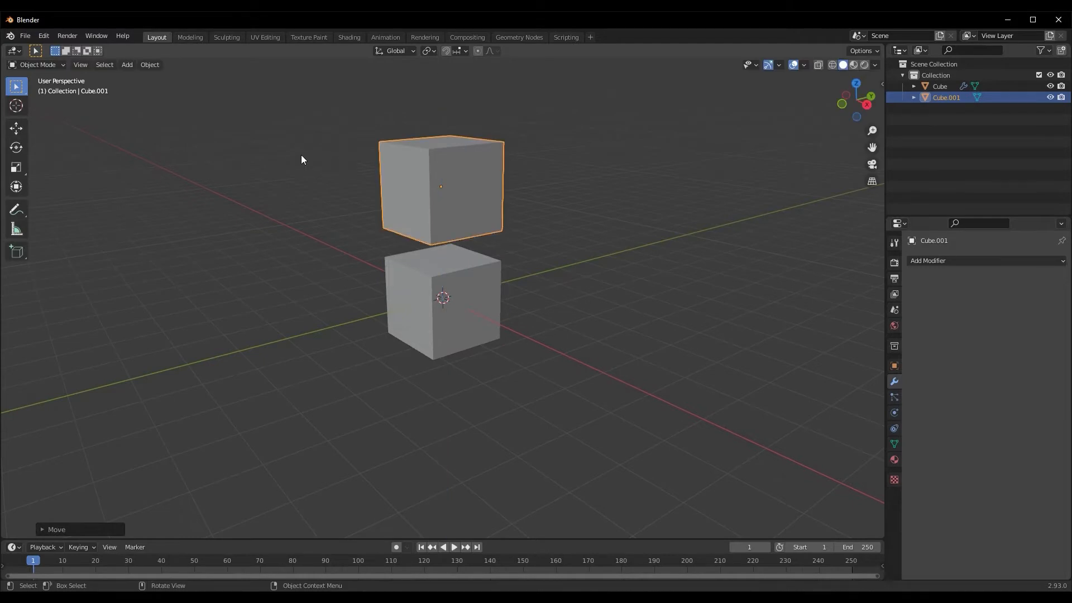
- Scale the upper cube down uniformly to well under half its size
{"action": "key", "text": "a"}
{"action": "left_click", "coordinate": [460, 190]}
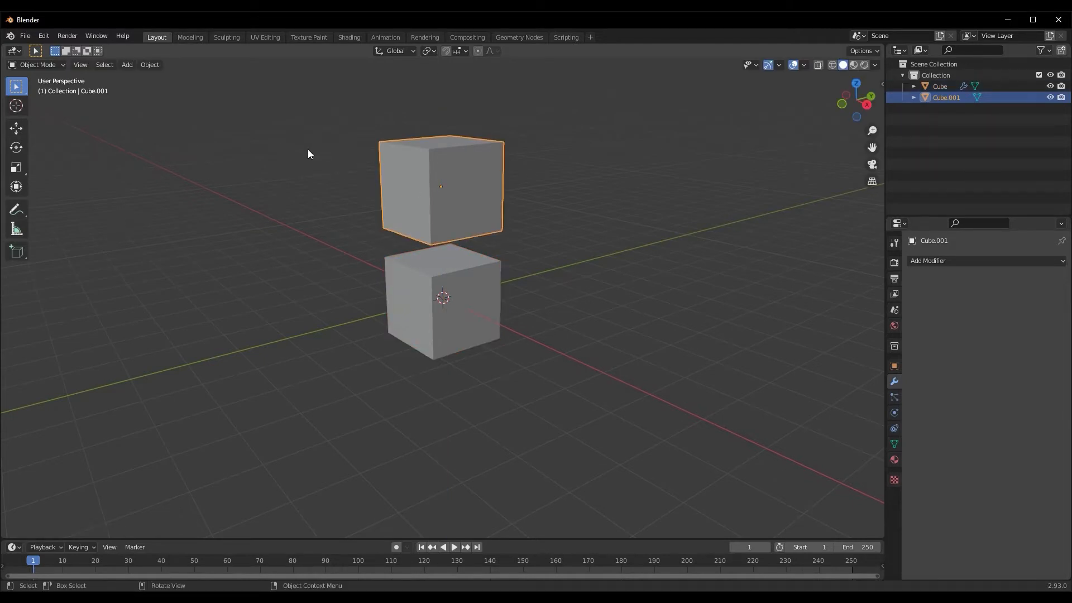
{"action": "key", "text": "s"}
{"action": "left_click", "coordinate": [413, 190]}
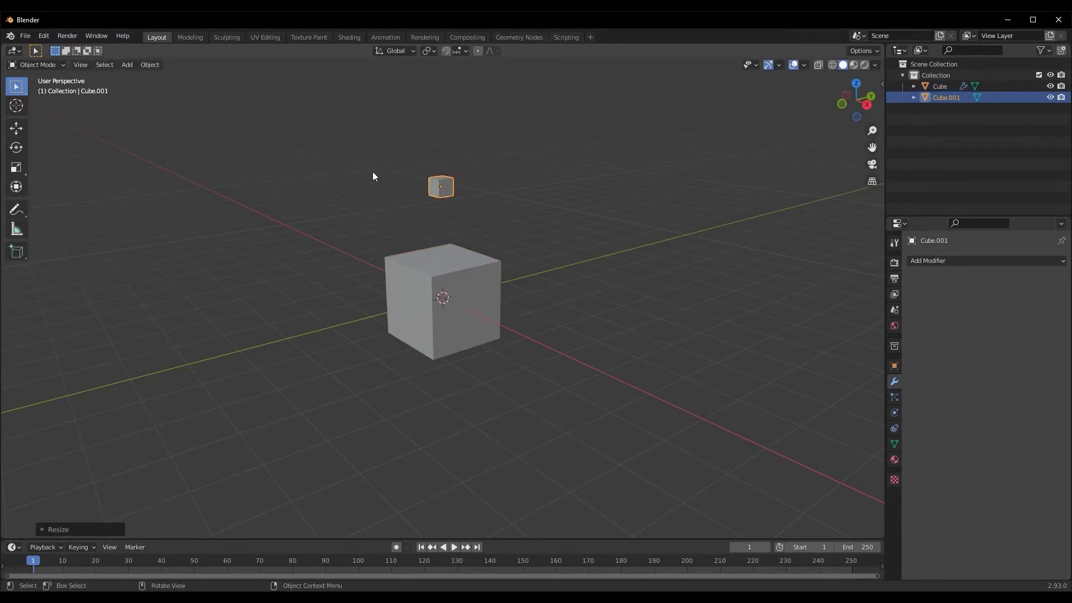
- In the top view, move the small cube about 0.9 m along negative X and along positive Y over the large cube's corner
{"action": "middle_click_drag", "start_coordinate": [423, 201], "coordinate": [397, 300]}
{"action": "key", "text": "KP_7"}
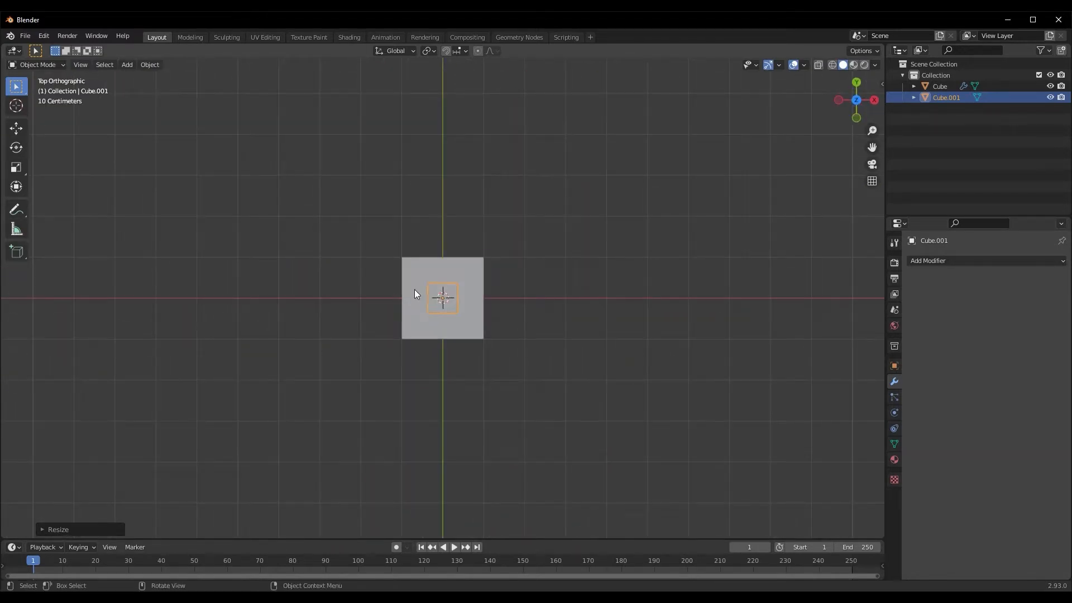
{"action": "key", "text": "g"}
{"action": "key", "text": "x"}
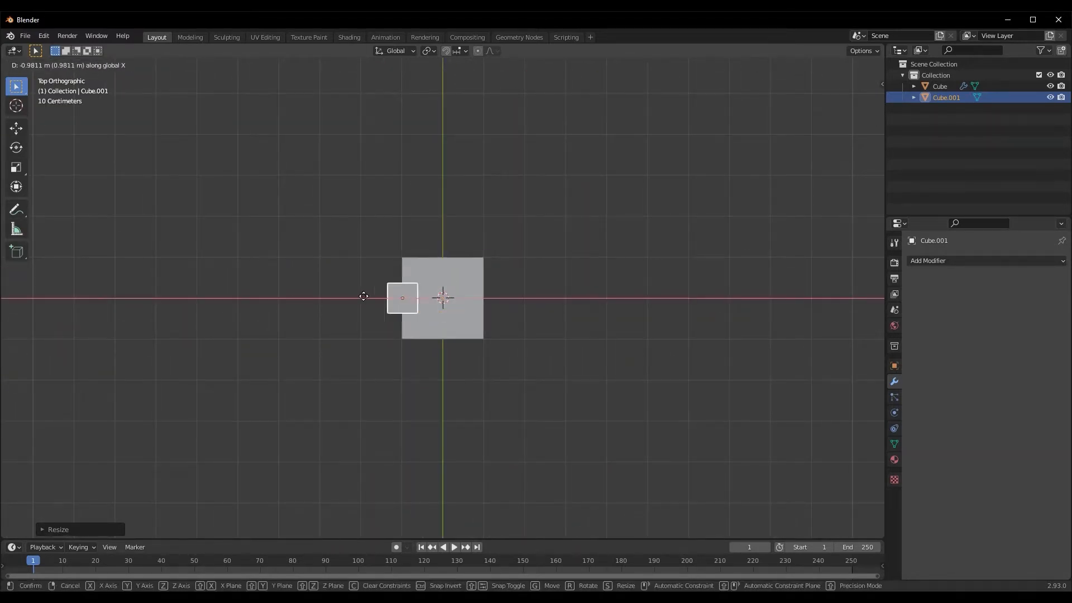
{"action": "left_click", "coordinate": [374, 285]}
{"action": "key", "text": "g"}
{"action": "key", "text": "y"}
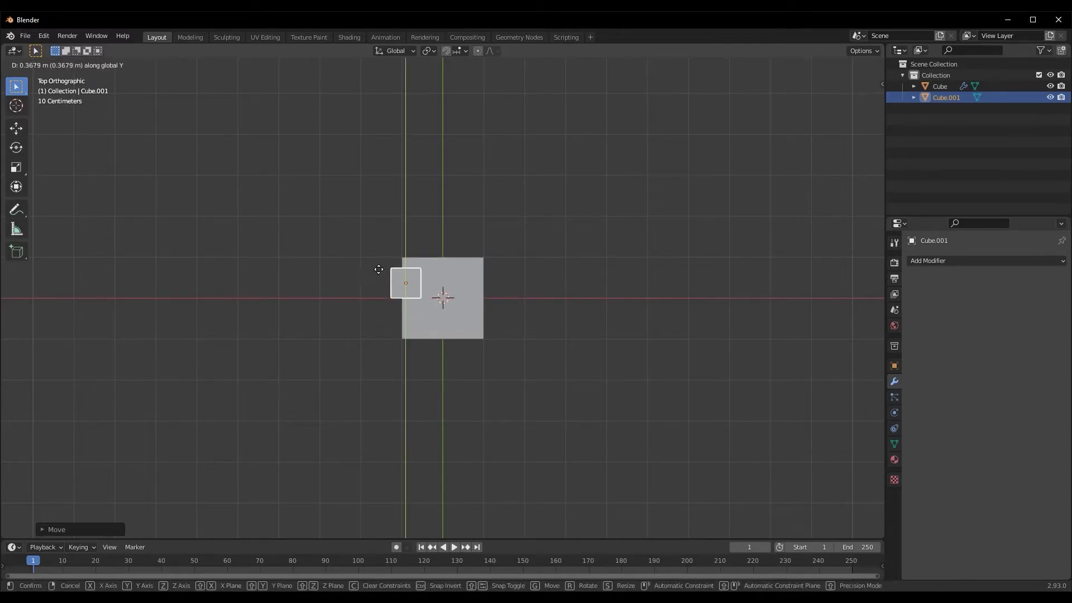
{"action": "left_click", "coordinate": [384, 251]}
- Lower the small cube along Z so it overlaps the upper corner of the large cube
{"action": "middle_click_drag", "start_coordinate": [364, 296], "coordinate": [494, 267]}
{"action": "key", "text": "g"}
{"action": "key", "text": "z"}
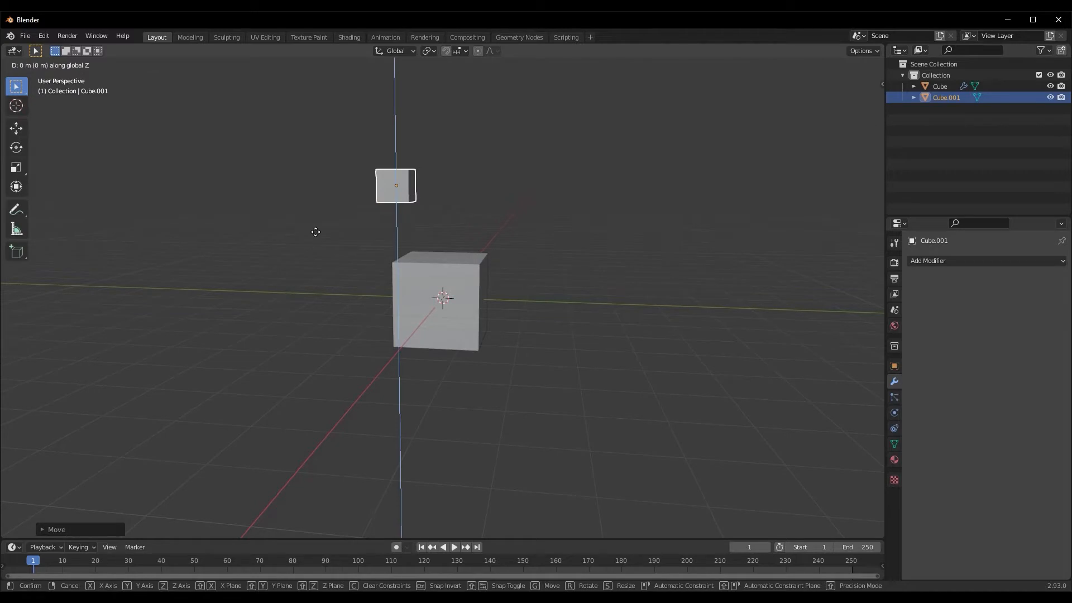
{"action": "left_click", "coordinate": [328, 307]}
{"action": "middle_click_drag", "start_coordinate": [328, 306], "coordinate": [385, 273]}
{"action": "left_click", "coordinate": [398, 364]}
{"action": "middle_click_drag", "start_coordinate": [390, 222], "coordinate": [375, 249]}
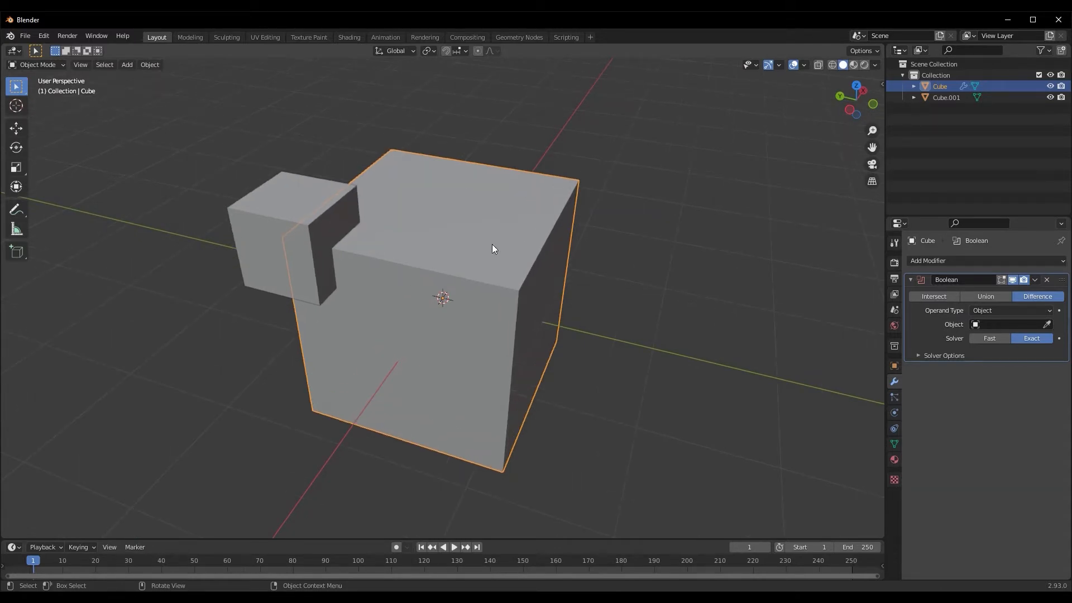
{"action": "left_click", "coordinate": [296, 226]}
{"action": "left_click", "coordinate": [385, 243]}
{"action": "left_click", "coordinate": [257, 226]}
{"action": "left_click", "coordinate": [409, 248]}
{"action": "left_click", "coordinate": [302, 234]}
{"action": "left_click", "coordinate": [382, 267]}
{"action": "left_click", "coordinate": [296, 248]}
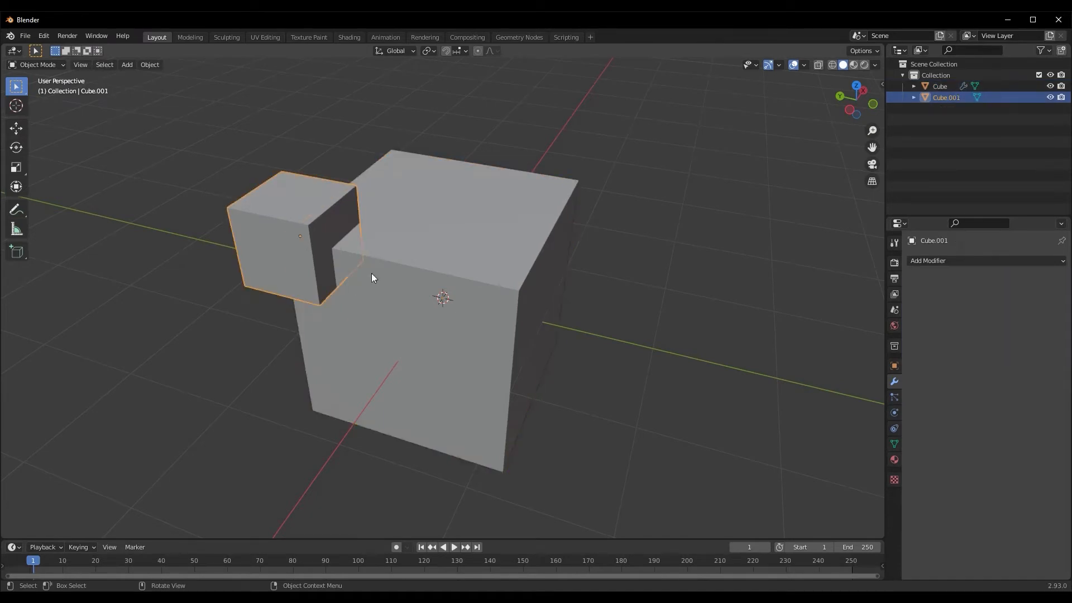
{"action": "left_click", "coordinate": [454, 291]}
{"action": "middle_click_drag", "start_coordinate": [455, 291], "coordinate": [338, 266]}
- Apply the object transform of the small cube
{"action": "left_click", "coordinate": [259, 237]}
{"action": "key", "text": "ctrl+a"}
{"action": "left_click", "coordinate": [234, 256]}
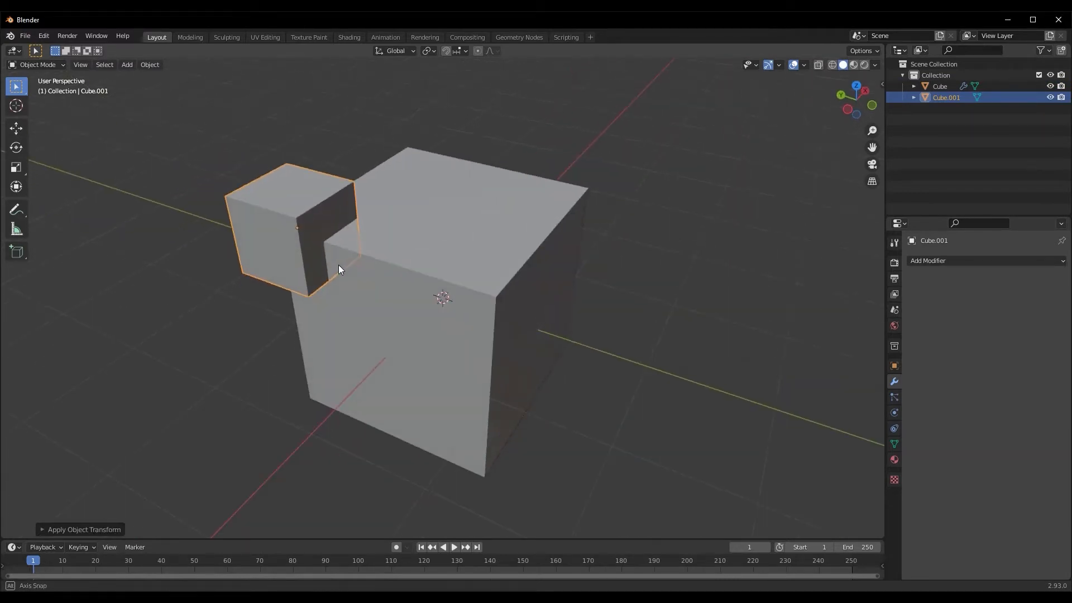
- Assign the small cube, Cube.001, as the object of the large cube's Boolean modifier
{"action": "left_click", "coordinate": [416, 269]}
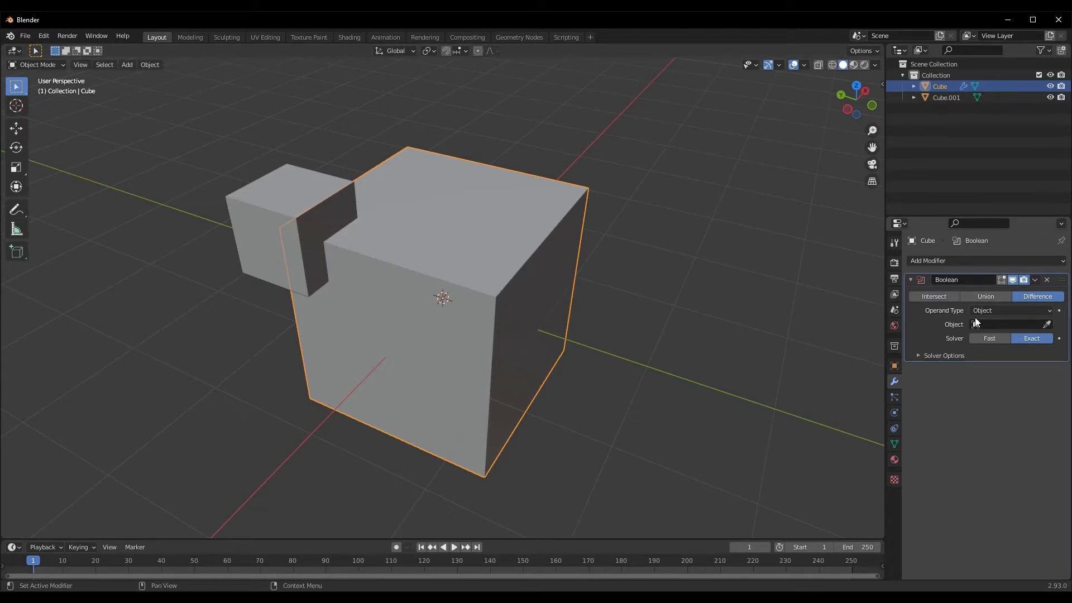
{"action": "left_click", "coordinate": [1046, 323]}
{"action": "left_click", "coordinate": [296, 208]}
{"action": "middle_click_drag", "start_coordinate": [370, 295], "coordinate": [425, 290]}
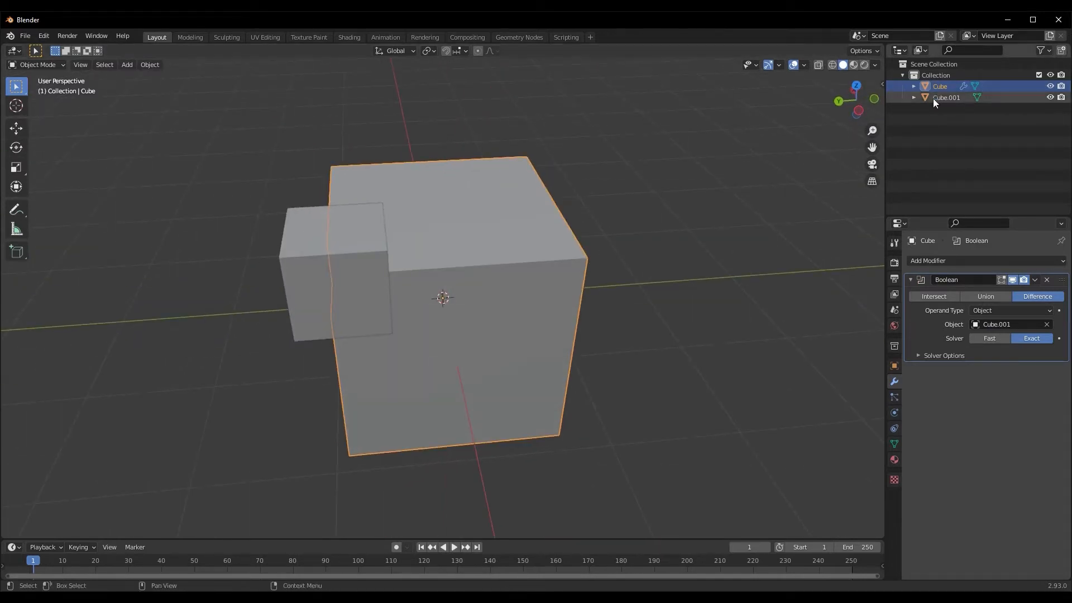
{"action": "middle_click_drag", "start_coordinate": [369, 310], "coordinate": [474, 293]}
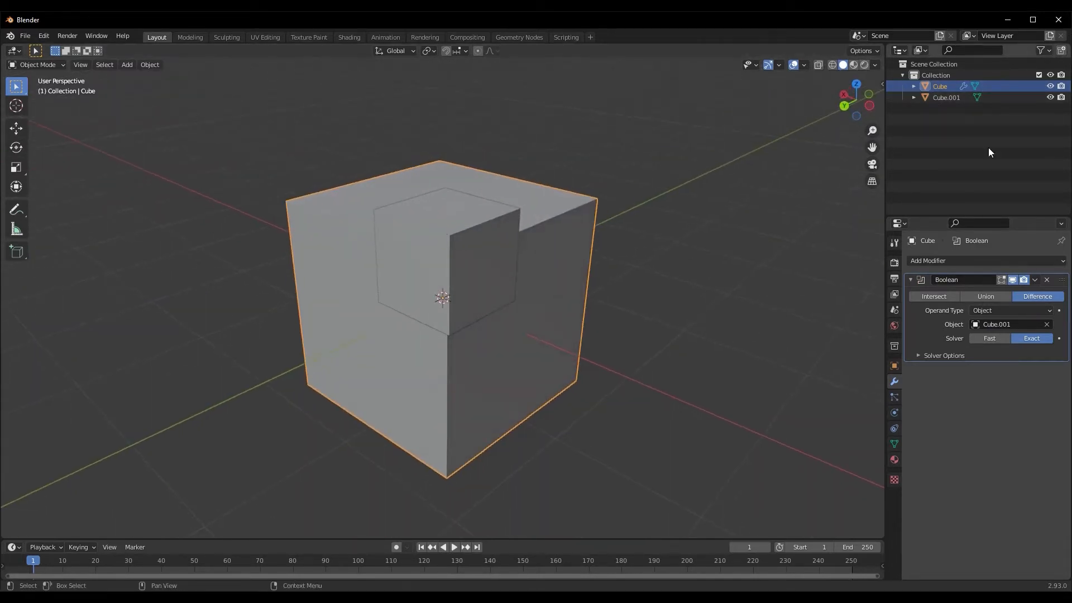
- Hide Cube.001 in the viewport to expose the corner cut in the large cube
{"action": "left_click", "coordinate": [1048, 99]}
{"action": "middle_click_drag", "start_coordinate": [461, 290], "coordinate": [391, 341]}
{"action": "scroll", "coordinate": [336, 350], "scroll_direction": "up", "scroll_amount": 2}
{"action": "scroll", "coordinate": [413, 340], "scroll_direction": "down", "scroll_amount": 1}
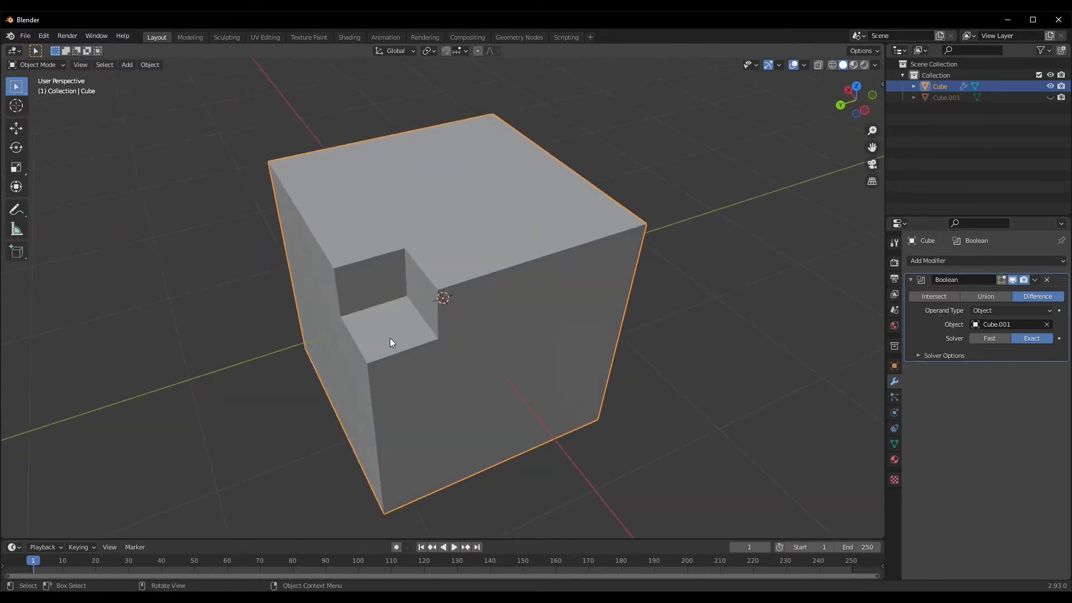
- Switch the viewport shading's lighting to MatCap
{"action": "left_click", "coordinate": [875, 65]}
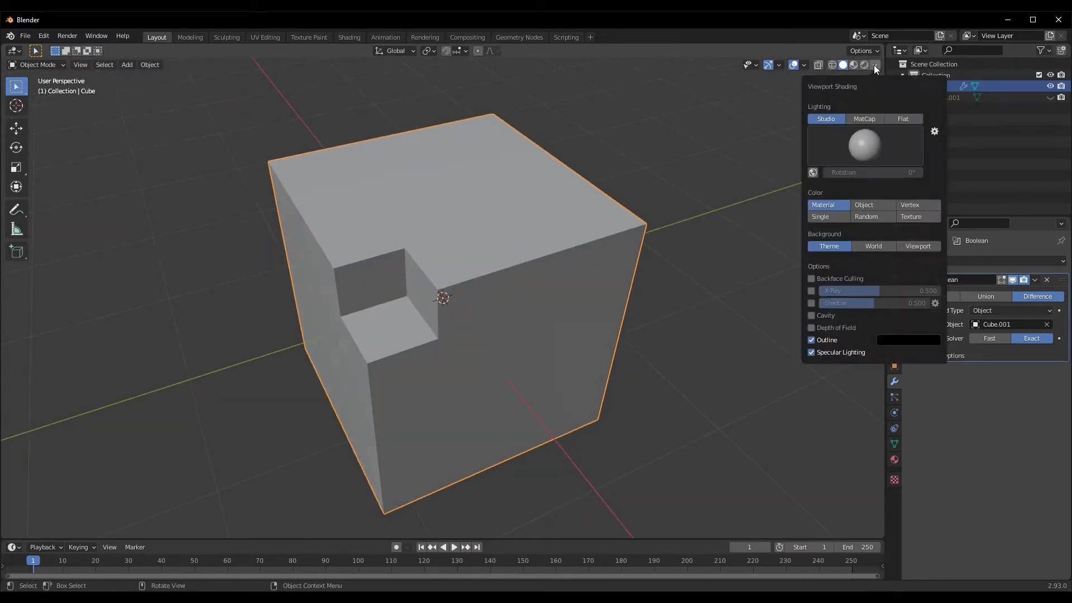
{"action": "left_click", "coordinate": [864, 120]}
{"action": "mouse_move", "coordinate": [385, 332]}
{"action": "middle_mouse_down"}
{"action": "mouse_move", "coordinate": [354, 326]}
{"action": "mouse_move", "coordinate": [425, 313]}
{"action": "mouse_move", "coordinate": [445, 348]}
{"action": "mouse_move", "coordinate": [431, 383]}
{"action": "middle_mouse_up"}
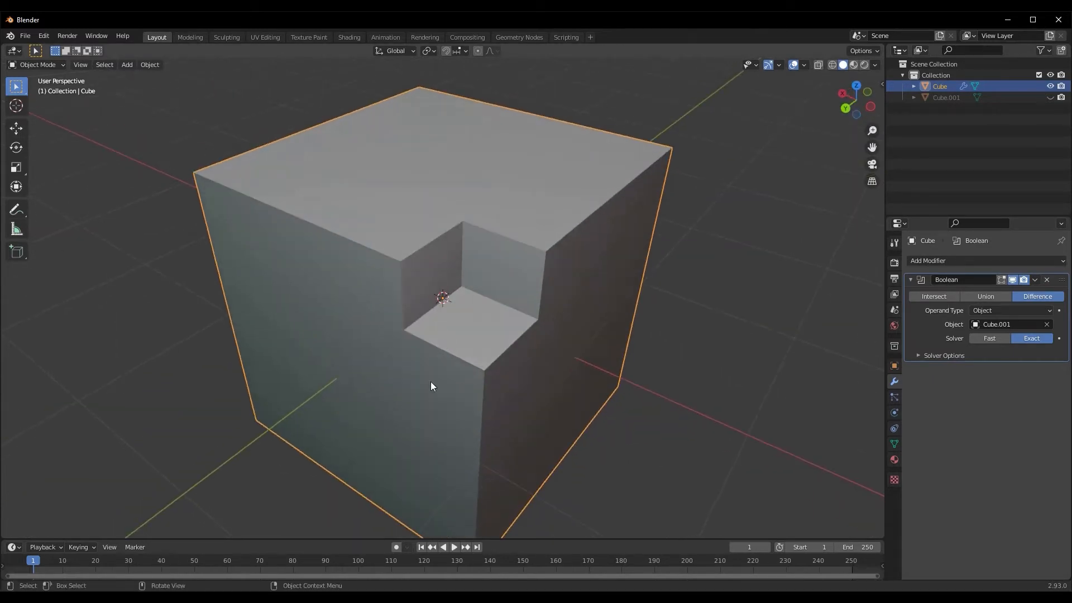
- Enable shadow and cavity in the viewport shading, with cavity type Both and adjusted ridge and valley strengths
{"action": "left_click", "coordinate": [875, 65]}
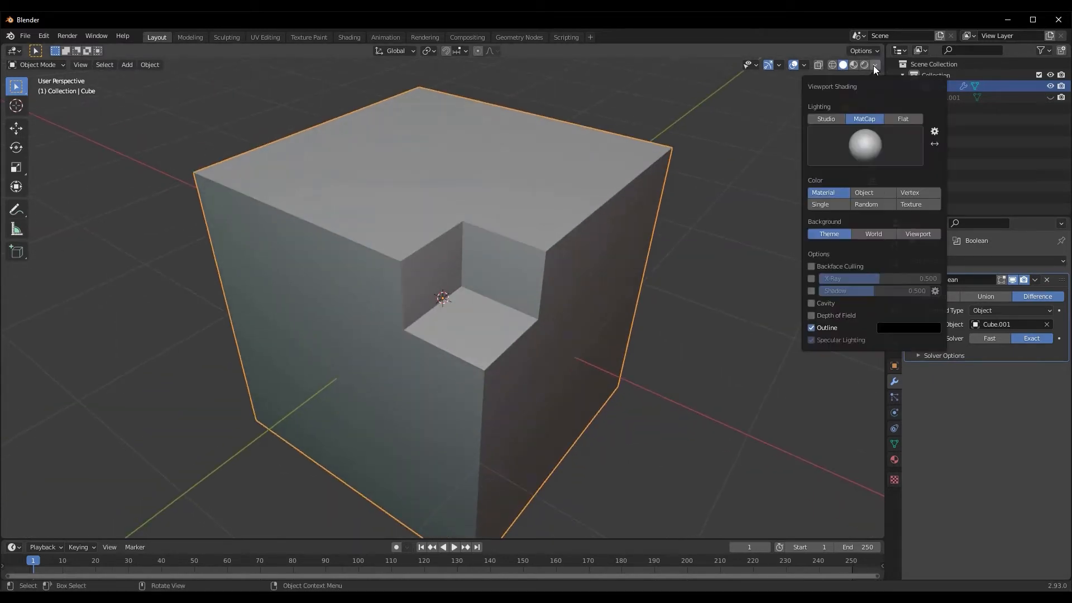
{"action": "left_click", "coordinate": [811, 291]}
{"action": "left_click", "coordinate": [810, 303]}
{"action": "left_click", "coordinate": [916, 304]}
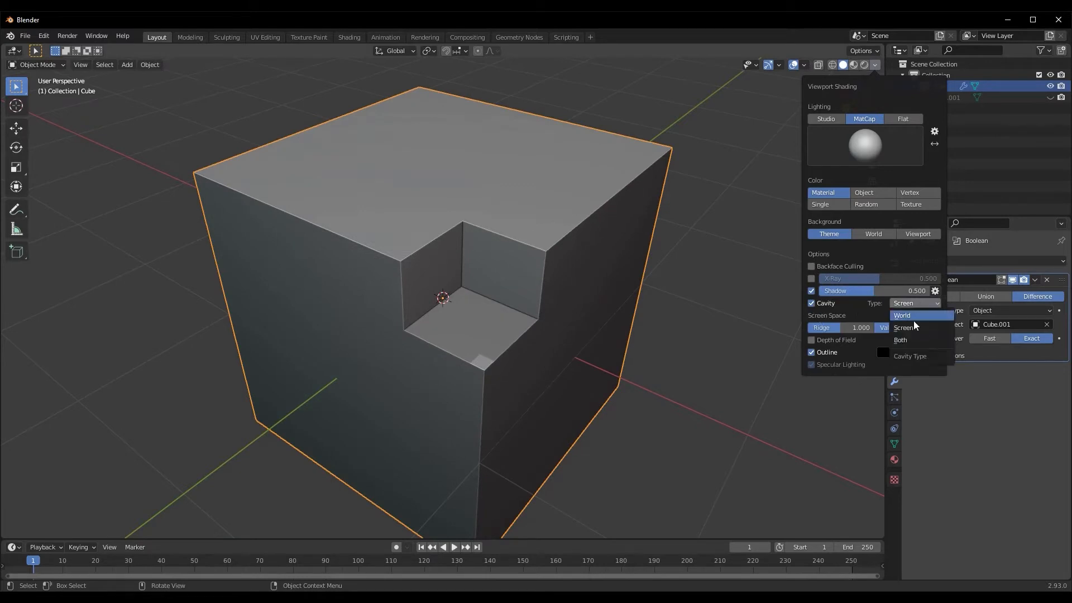
{"action": "left_click", "coordinate": [900, 340]}
{"action": "left_click_drag", "start_coordinate": [818, 327], "coordinate": [933, 329]}
- Examine the corner notch made by the Difference operation from several angles
{"action": "scroll", "coordinate": [437, 422], "scroll_direction": "down", "scroll_amount": 3}
{"action": "middle_click_drag", "start_coordinate": [437, 422], "coordinate": [420, 405]}
{"action": "scroll", "coordinate": [391, 360], "scroll_direction": "up", "scroll_amount": 2}
{"action": "scroll", "coordinate": [390, 360], "scroll_direction": "down", "scroll_amount": 2}
{"action": "middle_click_drag", "start_coordinate": [391, 360], "coordinate": [411, 349]}
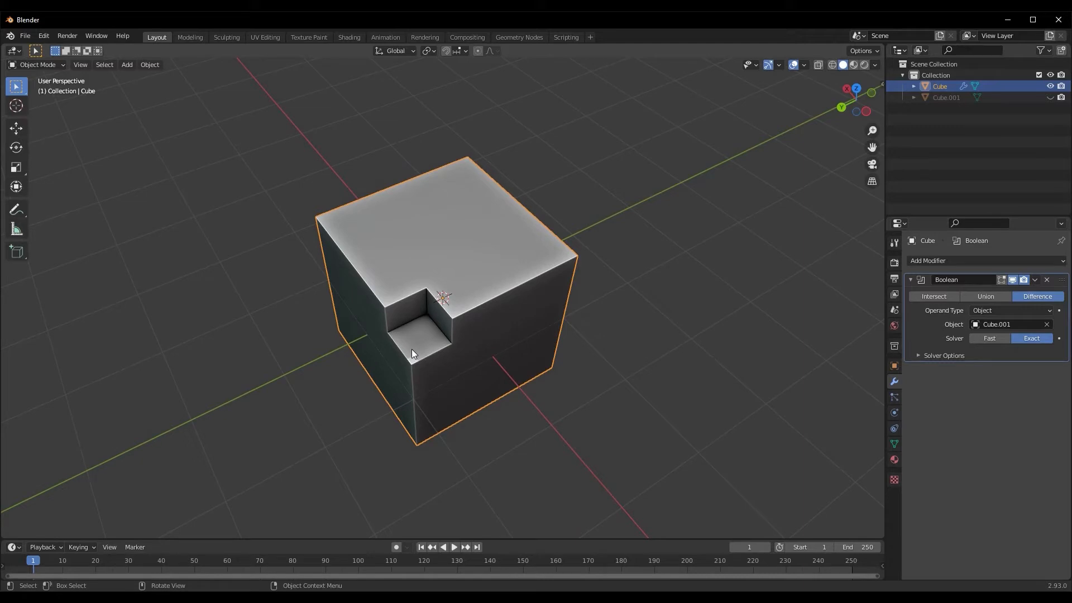
{"action": "scroll", "coordinate": [410, 350], "scroll_direction": "up", "scroll_amount": 2}
{"action": "middle_click_drag", "start_coordinate": [412, 354], "coordinate": [438, 349]}
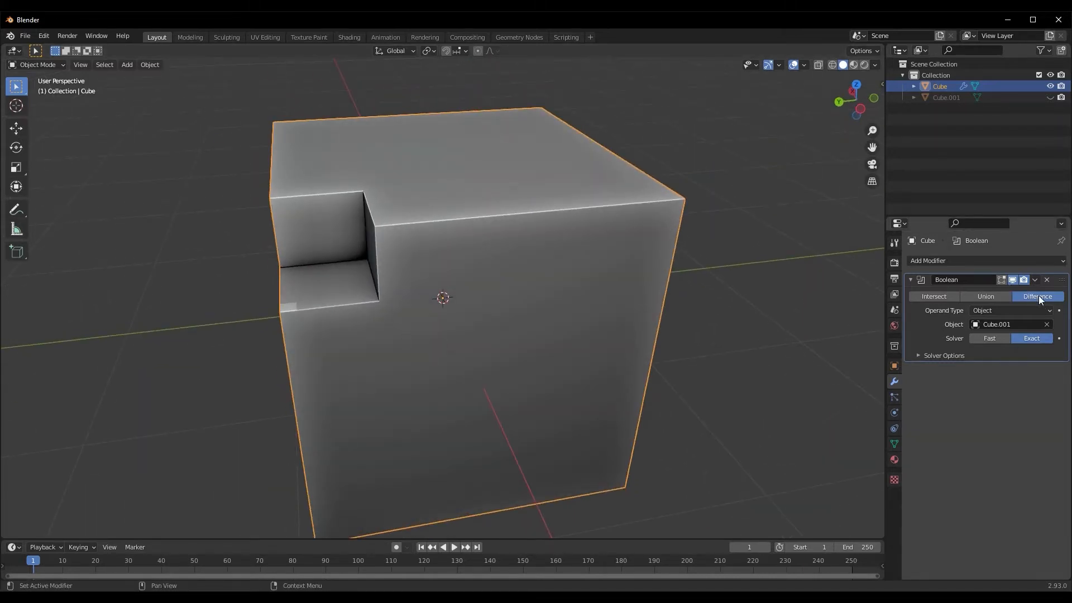
{"action": "middle_click_drag", "start_coordinate": [376, 310], "coordinate": [273, 282]}
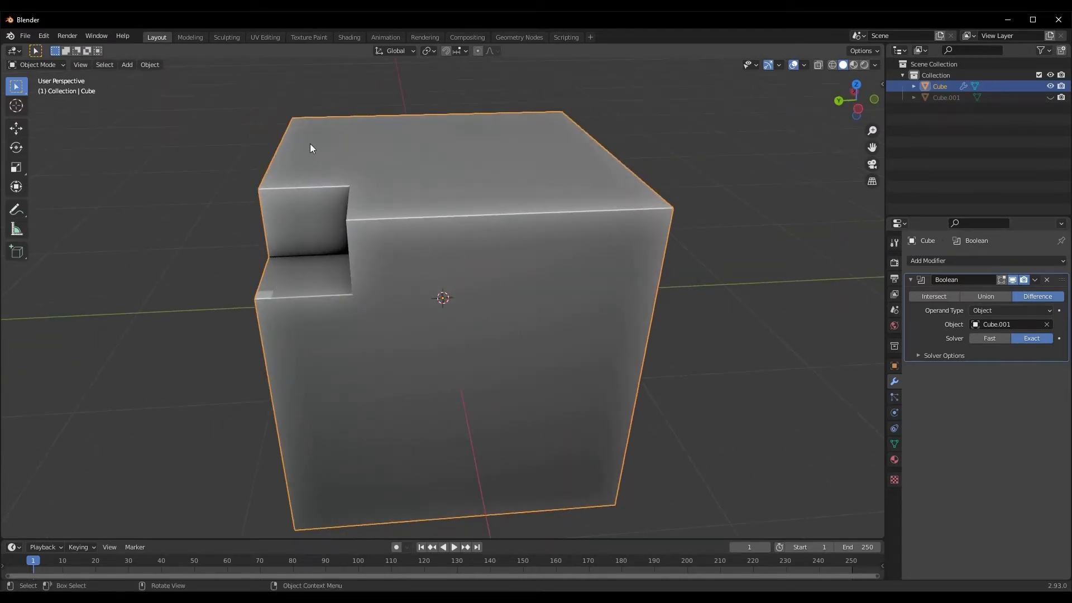
{"action": "scroll", "coordinate": [311, 147], "scroll_direction": "down", "scroll_amount": 3}
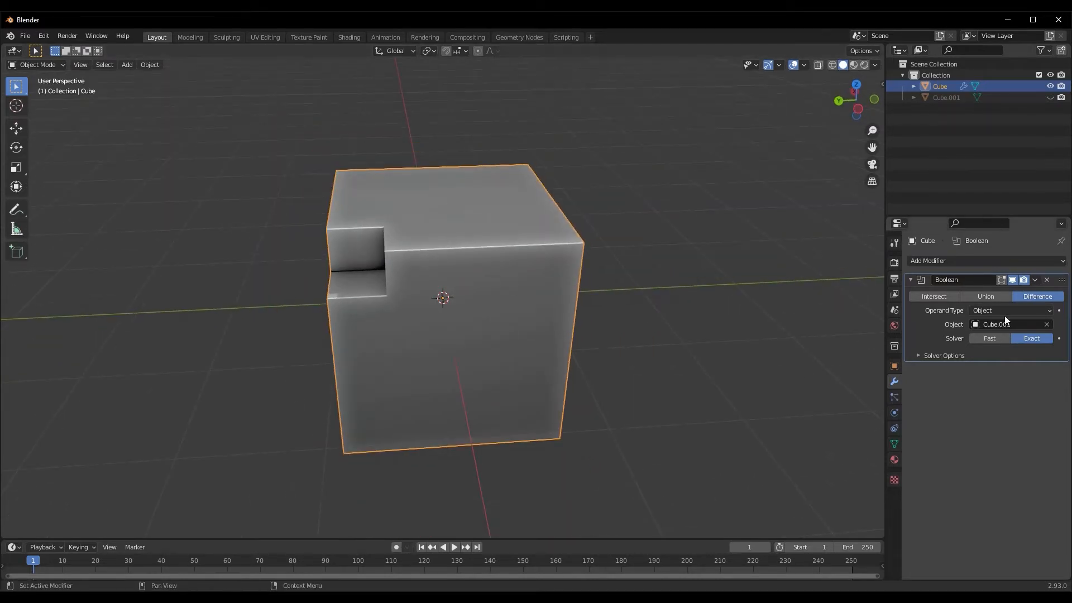
- Switch the Boolean operation to Union and inspect the joined cubes from outside and inside the mesh
{"action": "left_click", "coordinate": [978, 297]}
{"action": "middle_click_drag", "start_coordinate": [735, 333], "coordinate": [510, 350]}
{"action": "scroll", "coordinate": [380, 366], "scroll_direction": "up", "scroll_amount": 5}
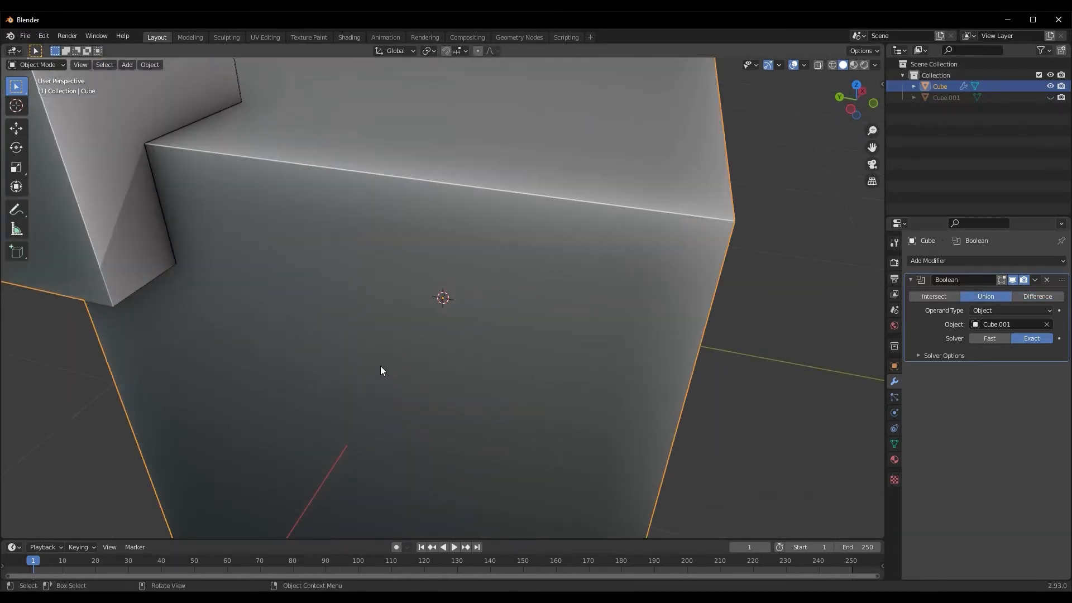
{"action": "middle_click_drag", "start_coordinate": [421, 366], "coordinate": [354, 109]}
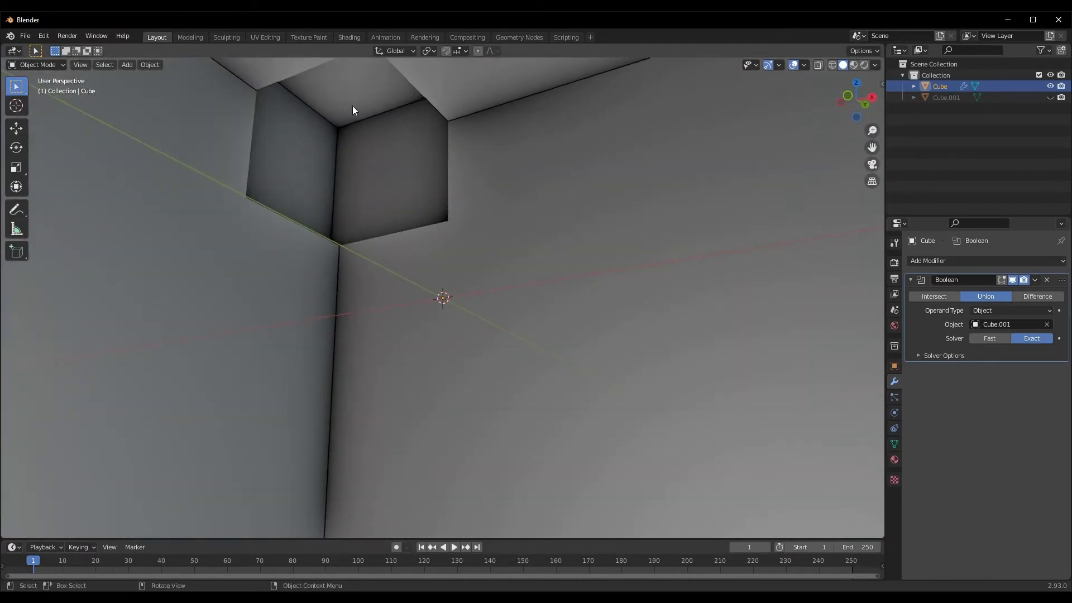
{"action": "mouse_move", "coordinate": [379, 223]}
{"action": "middle_mouse_down"}
{"action": "mouse_move", "coordinate": [398, 233]}
{"action": "mouse_move", "coordinate": [380, 208]}
{"action": "middle_mouse_up"}
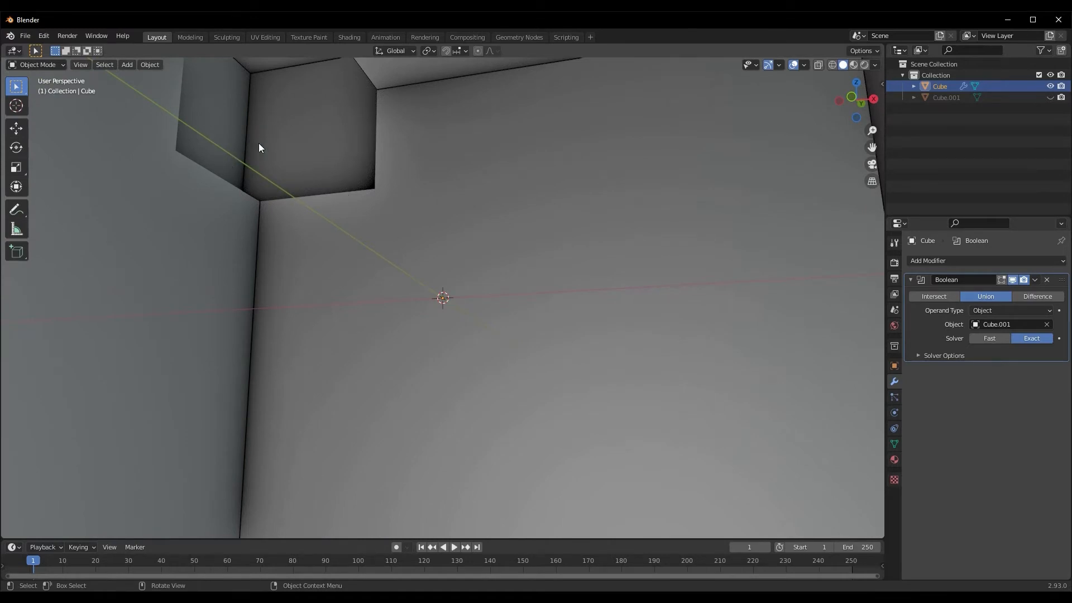
{"action": "scroll", "coordinate": [257, 267], "scroll_direction": "down", "scroll_amount": 9}
{"action": "middle_click_drag", "start_coordinate": [246, 281], "coordinate": [297, 323]}
{"action": "scroll", "coordinate": [342, 324], "scroll_direction": "up", "scroll_amount": 1}
{"action": "scroll", "coordinate": [342, 324], "scroll_direction": "up", "scroll_amount": 2}
{"action": "scroll", "coordinate": [347, 333], "scroll_direction": "down", "scroll_amount": 2}
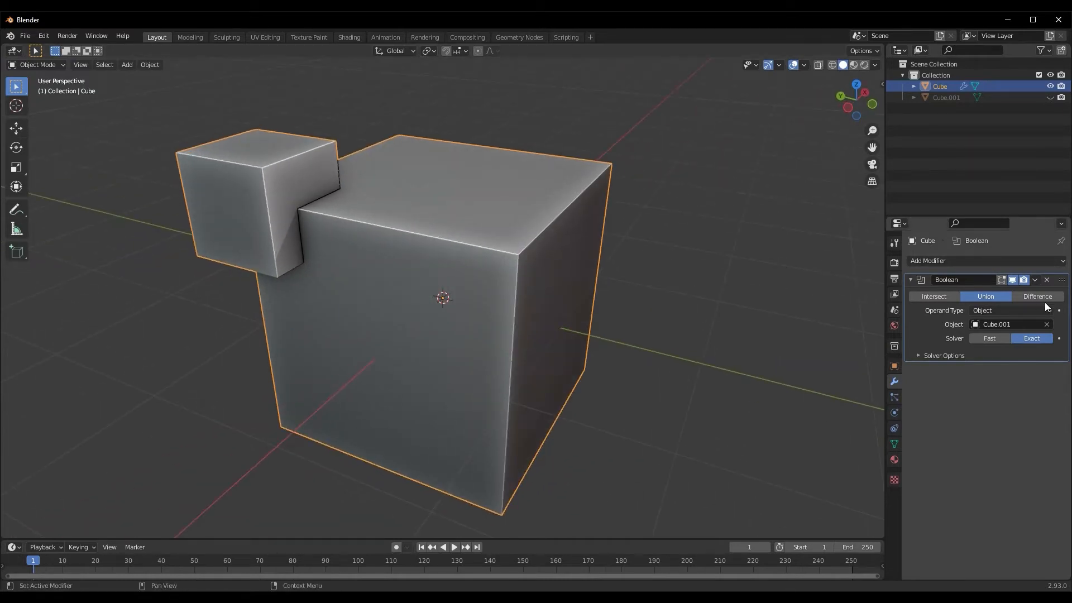
- Switch the large cube's Boolean operation to Intersect
{"action": "left_click", "coordinate": [942, 297]}
{"action": "middle_click_drag", "start_coordinate": [575, 336], "coordinate": [411, 286]}
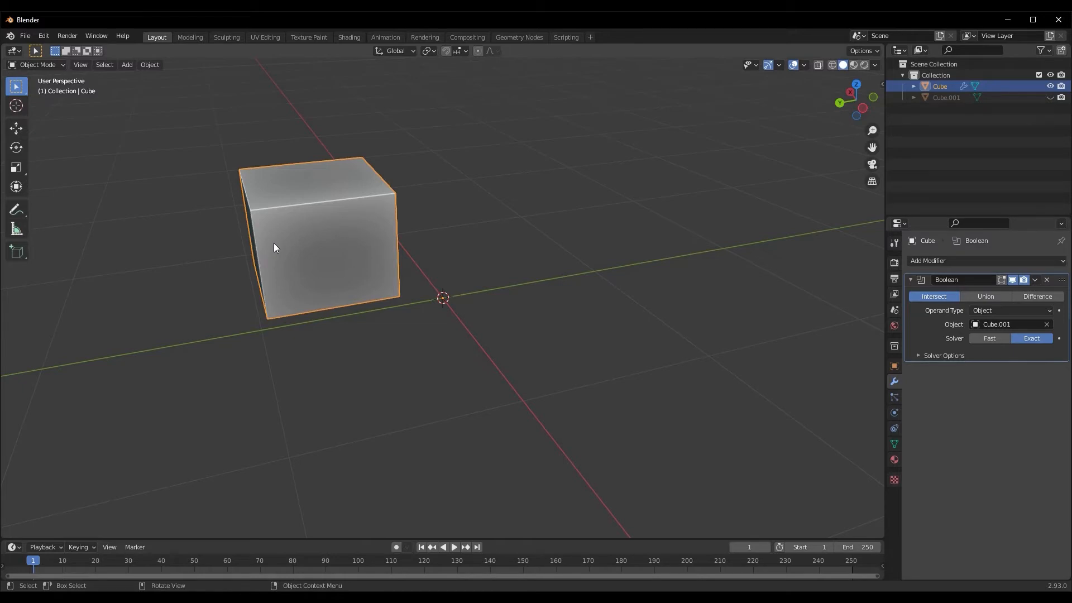
- Unhide Cube.001 and select it to compare it with the intersected shape
{"action": "left_click", "coordinate": [1050, 97]}
{"action": "middle_click_drag", "start_coordinate": [346, 240], "coordinate": [262, 230]}
{"action": "left_click", "coordinate": [275, 179]}
{"action": "scroll", "coordinate": [277, 178], "scroll_direction": "down", "scroll_amount": 2}
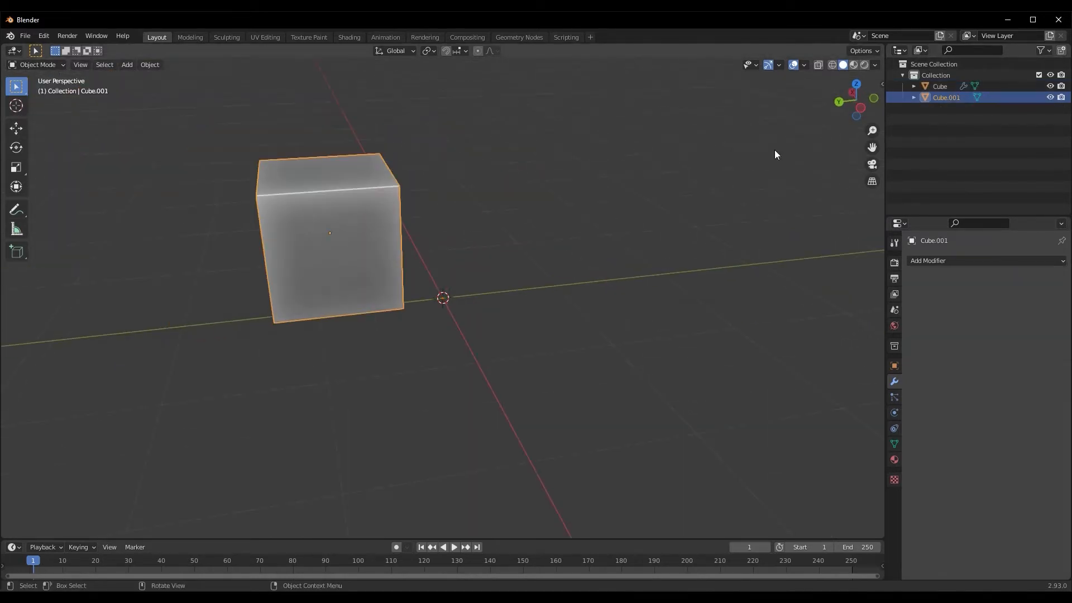
{"action": "middle_click_drag", "start_coordinate": [703, 294], "coordinate": [547, 237]}
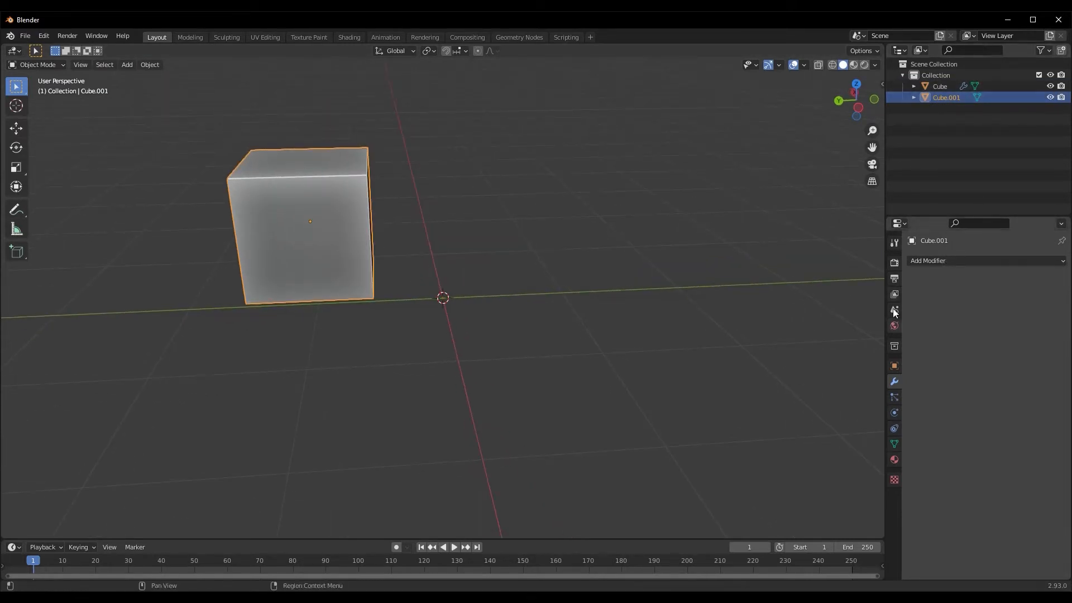
- Switch the large cube's Boolean operation to Union and compare the joined cubes from several sides
{"action": "left_click", "coordinate": [538, 179]}
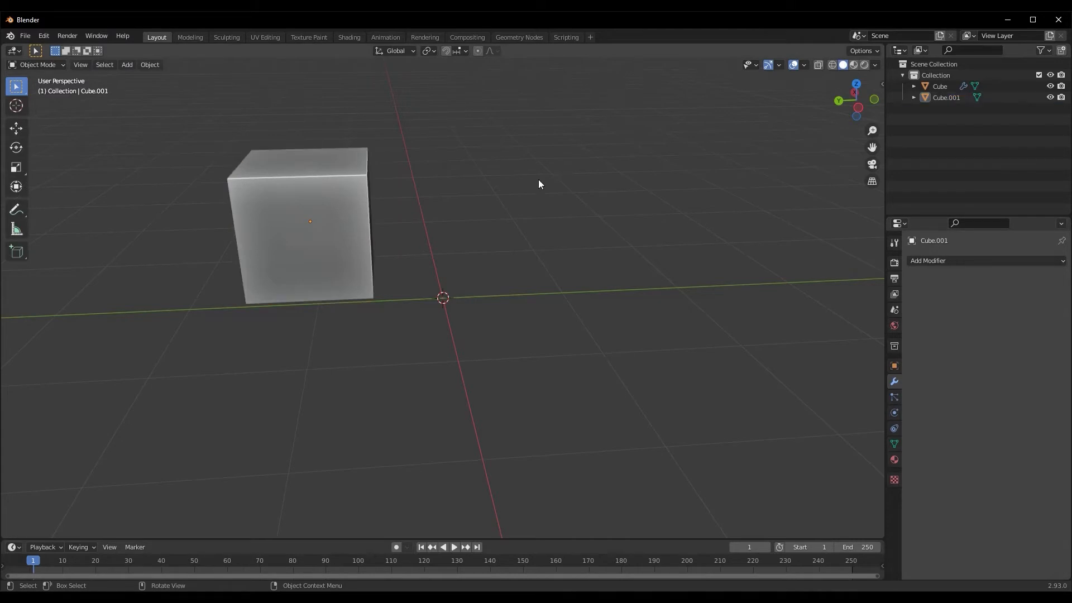
{"action": "left_click", "coordinate": [933, 86]}
{"action": "left_click", "coordinate": [986, 296]}
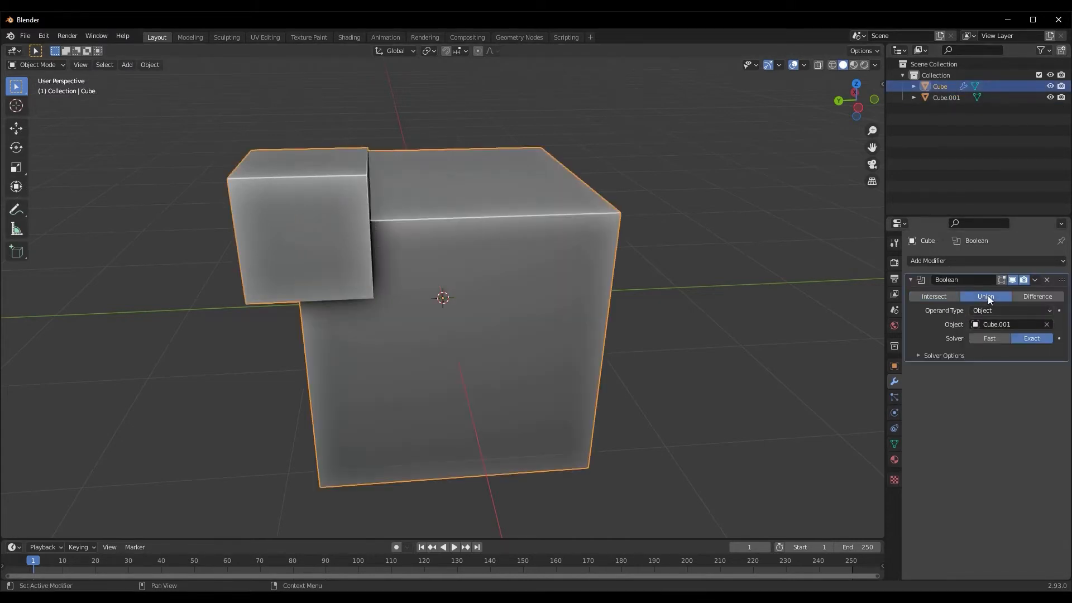
{"action": "middle_click_drag", "start_coordinate": [641, 353], "coordinate": [304, 236]}
{"action": "middle_click_drag", "start_coordinate": [373, 218], "coordinate": [334, 245]}
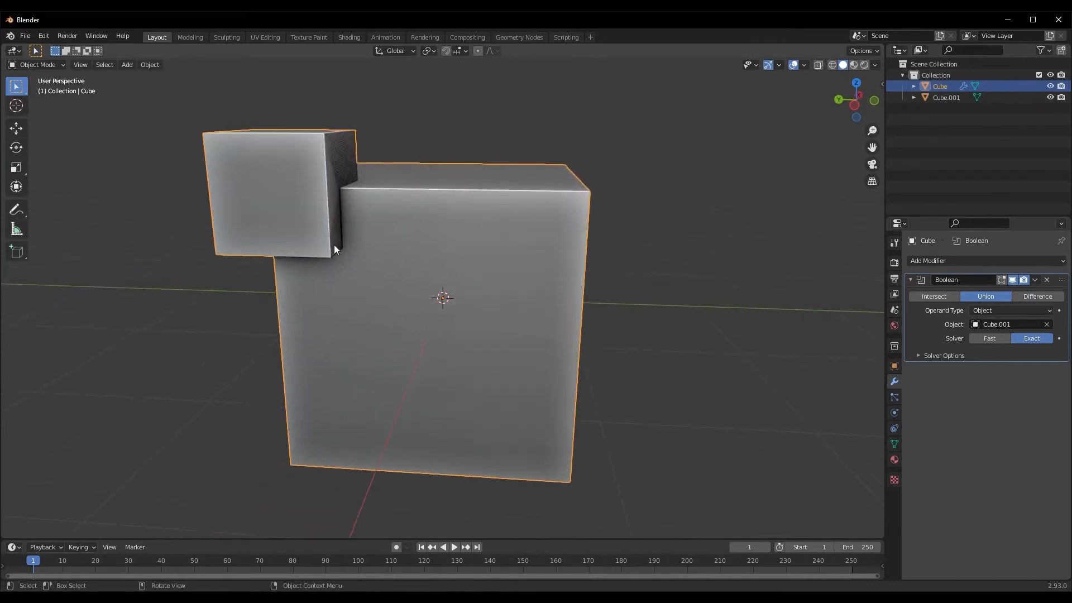
{"action": "middle_click_drag", "start_coordinate": [331, 249], "coordinate": [321, 250]}
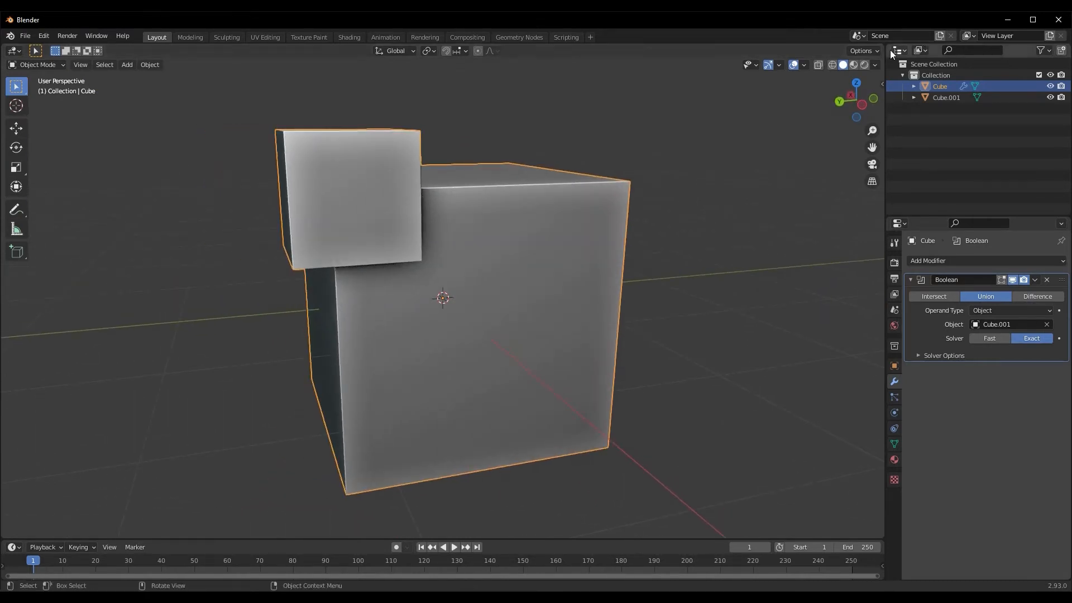
- Display the cubes in wireframe and examine the inner edges of the union
{"action": "key", "text": "shift+z"}
{"action": "mouse_move", "coordinate": [749, 102]}
{"action": "middle_mouse_down"}
{"action": "mouse_move", "coordinate": [448, 237]}
{"action": "mouse_move", "coordinate": [463, 237]}
{"action": "middle_mouse_up"}
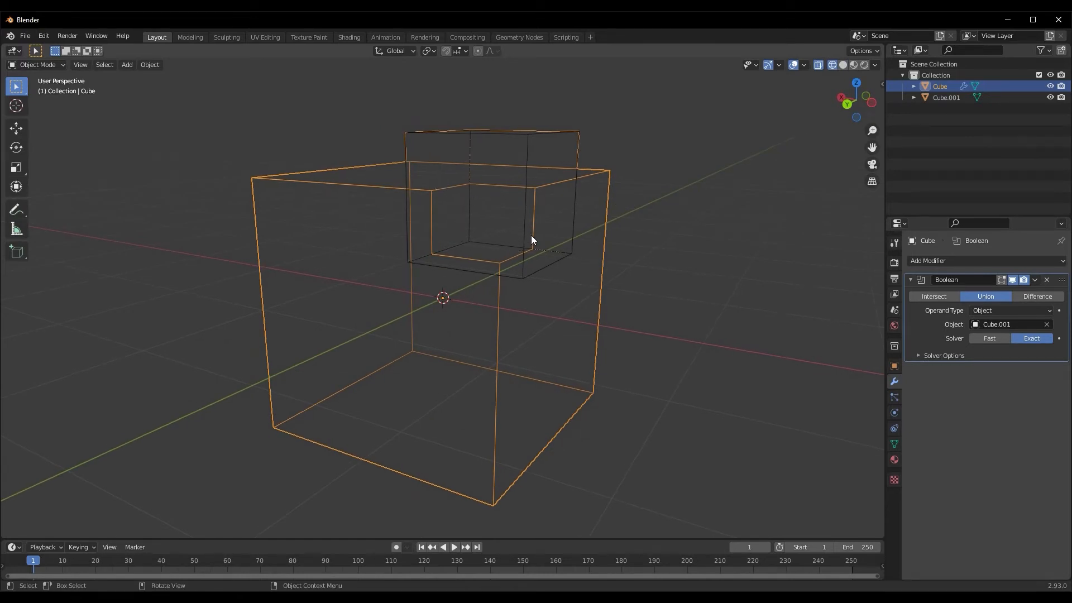
{"action": "middle_click_drag", "start_coordinate": [485, 234], "coordinate": [871, 302]}
- Change the large cube's Boolean operation to Intersect and examine the overlapping volume in wireframe
{"action": "left_click", "coordinate": [943, 296]}
{"action": "middle_click_drag", "start_coordinate": [426, 344], "coordinate": [374, 305]}
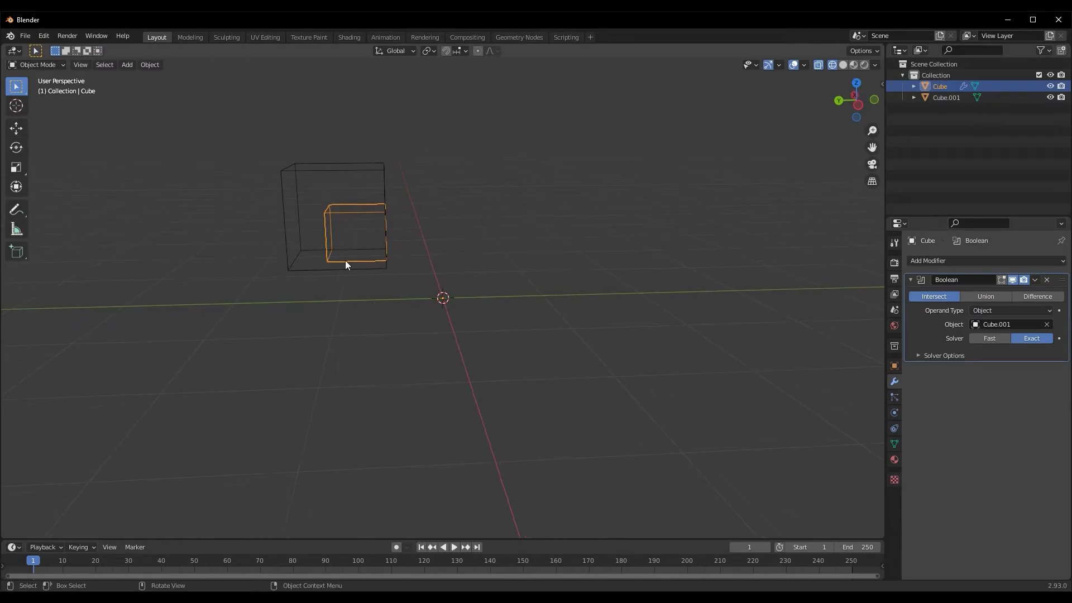
{"action": "scroll", "coordinate": [303, 256], "scroll_direction": "up", "scroll_amount": 1}
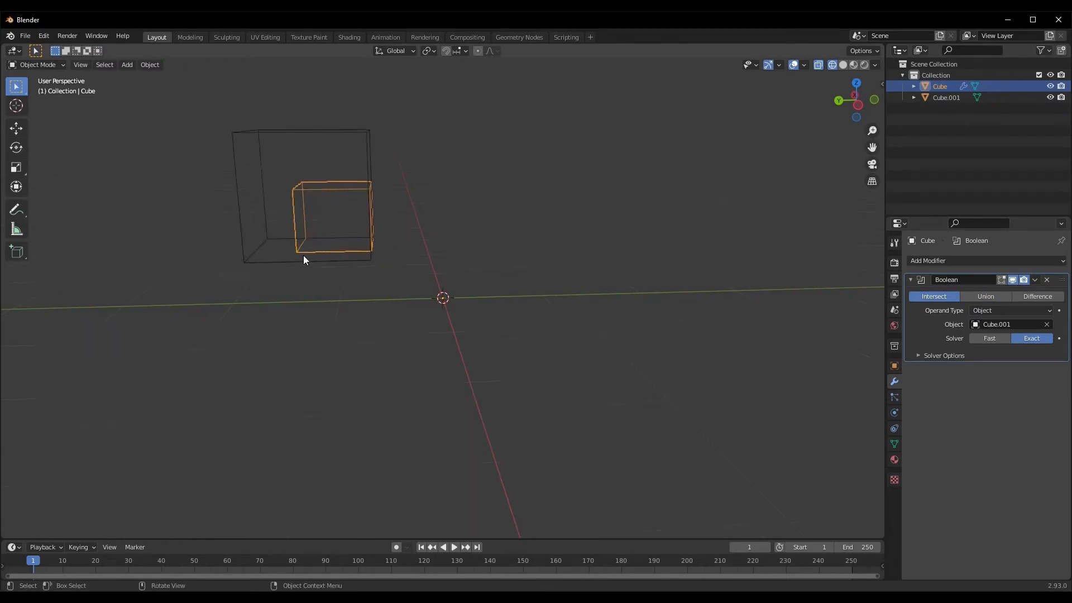
{"action": "middle_click_drag", "start_coordinate": [266, 241], "coordinate": [290, 246]}
- Set the large cube's Boolean operation to Difference and return the viewport to solid shading
{"action": "left_click", "coordinate": [1035, 296]}
{"action": "middle_click_drag", "start_coordinate": [698, 334], "coordinate": [597, 343]}
{"action": "left_click", "coordinate": [842, 65]}
{"action": "middle_click_drag", "start_coordinate": [586, 279], "coordinate": [302, 301]}
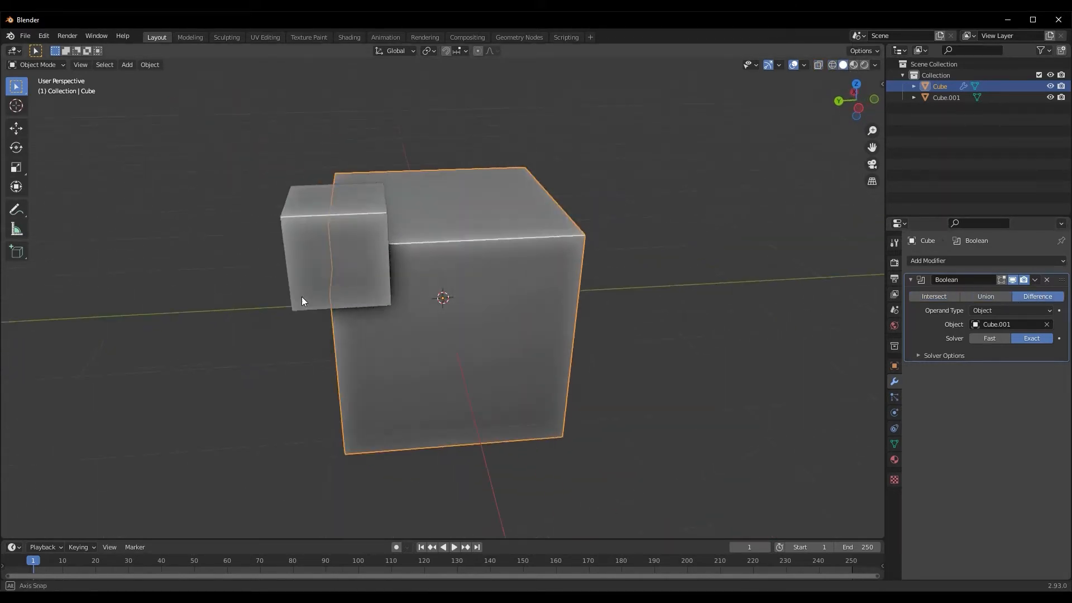
- Duplicate the small cube in place and move the copy along X to the neighbouring upper corner of the large cube
{"action": "left_click", "coordinate": [331, 263]}
{"action": "key", "text": "shift+d"}
{"action": "right_click", "coordinate": [338, 268]}
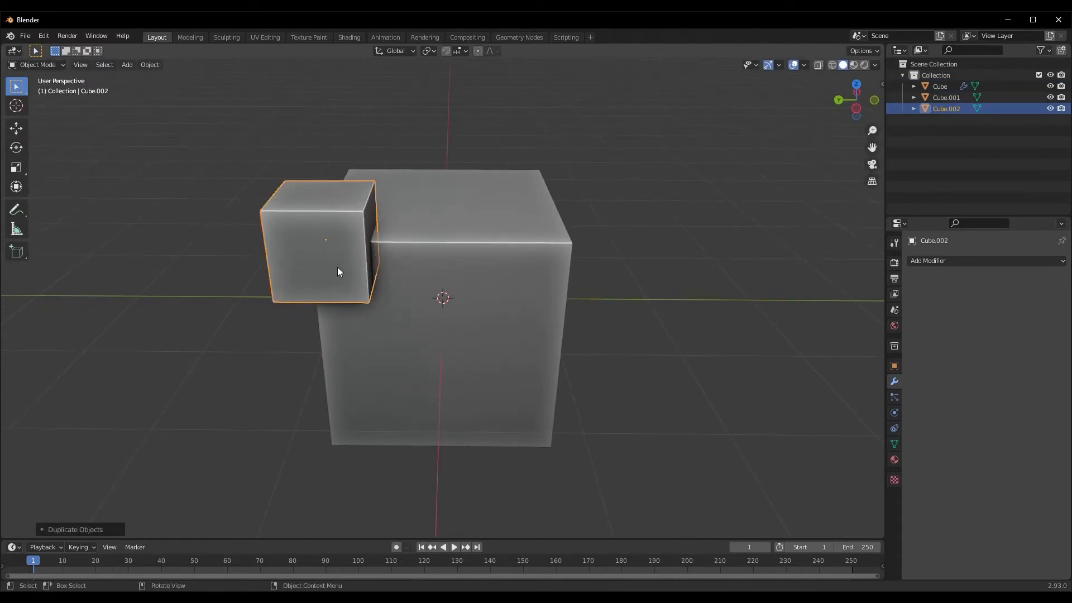
{"action": "key", "text": "g"}
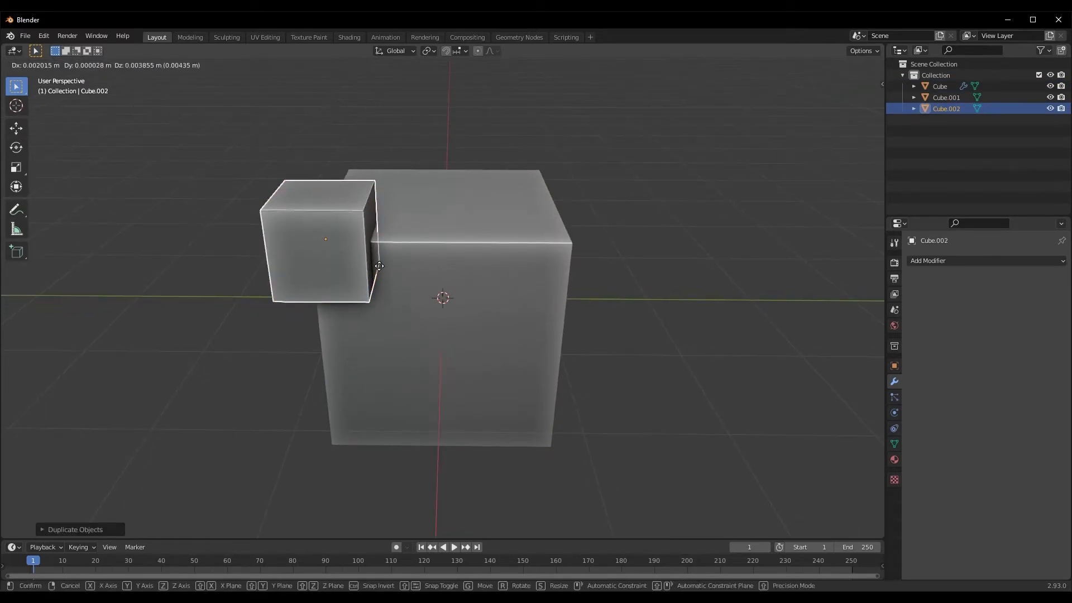
{"action": "key", "text": "x"}
{"action": "left_click", "coordinate": [469, 292]}
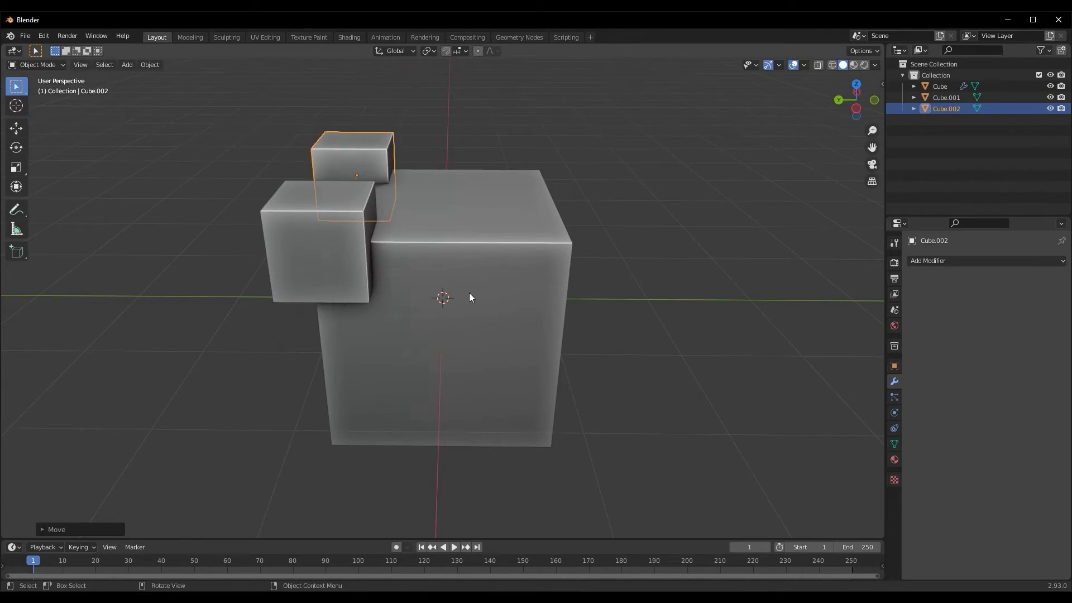
{"action": "middle_click_drag", "start_coordinate": [469, 293], "coordinate": [500, 295]}
- Select the large cube and review its Boolean operand types, keeping Object
{"action": "left_click", "coordinate": [512, 307]}
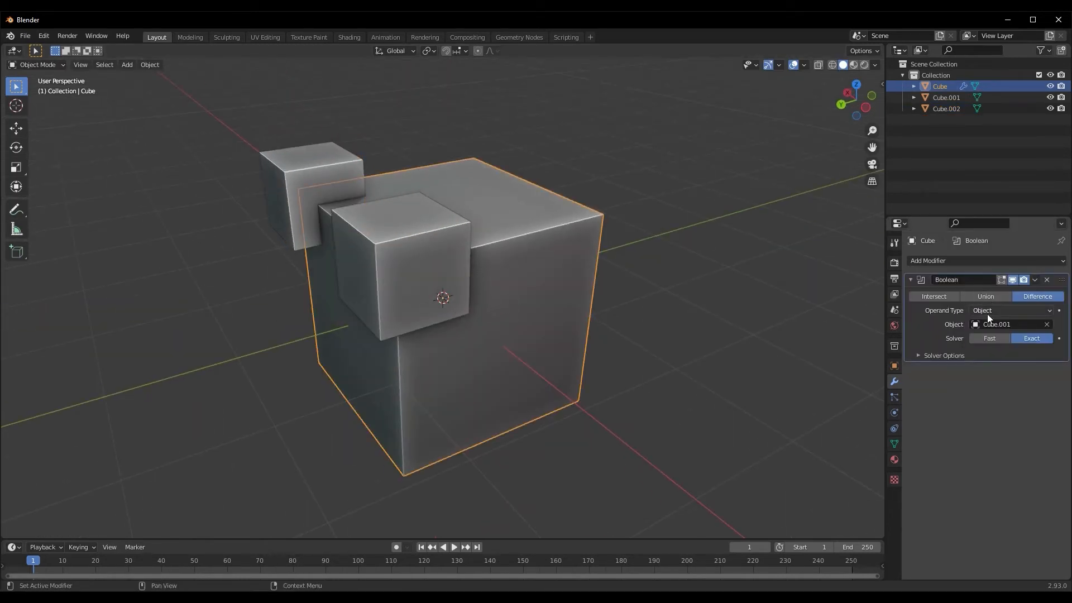
{"action": "left_click", "coordinate": [1003, 312]}
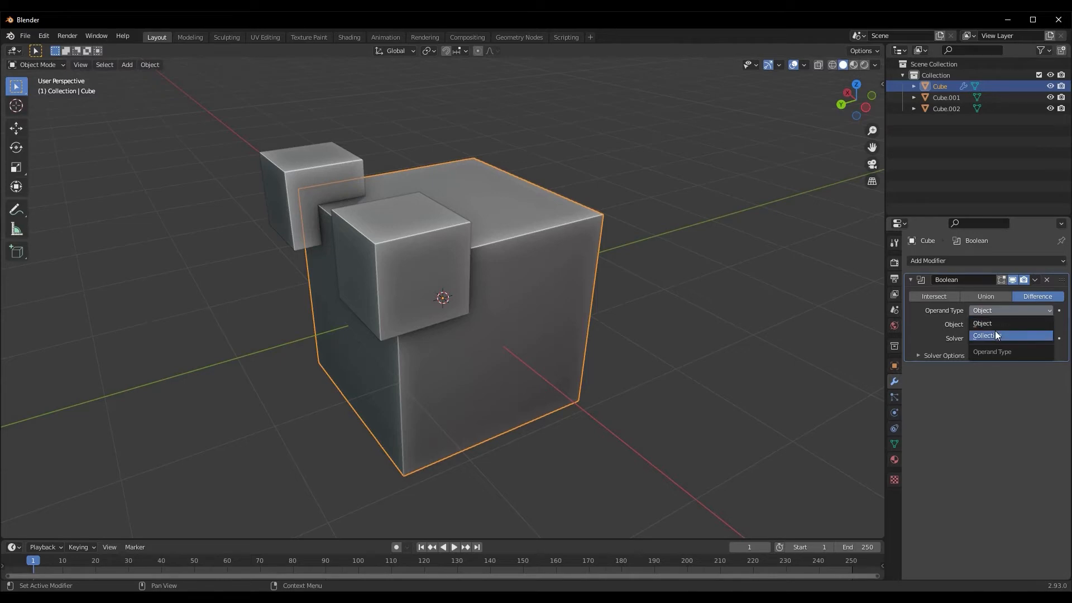
{"action": "left_click", "coordinate": [1004, 323]}
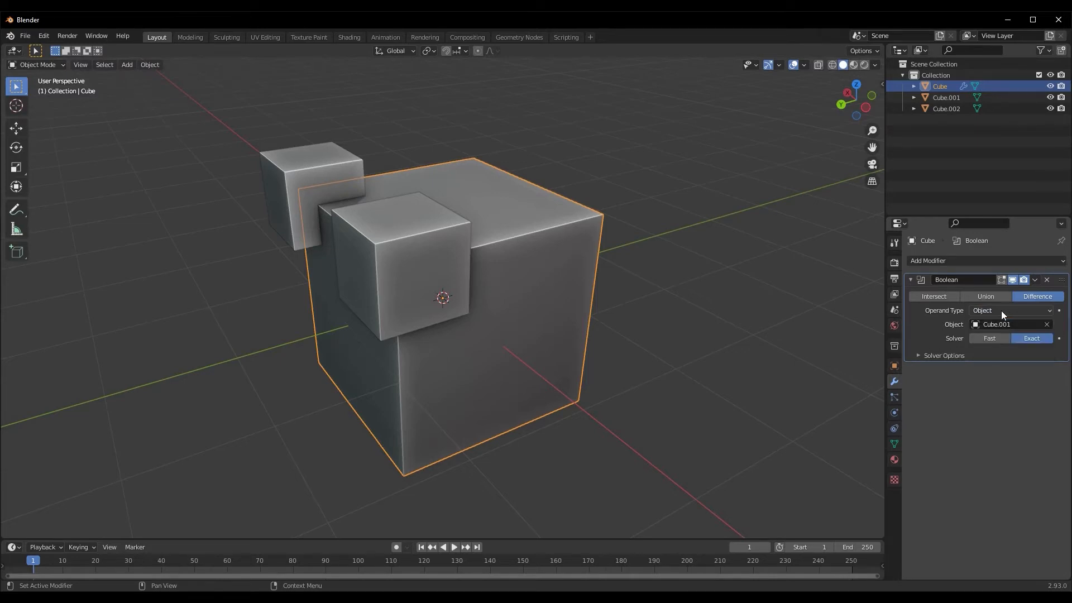
- Select Cube.002 and fine-tune its position along X at its corner of the large cube
{"action": "left_click", "coordinate": [373, 283]}
{"action": "middle_click_drag", "start_coordinate": [373, 282], "coordinate": [416, 314]}
{"action": "scroll", "coordinate": [397, 313], "scroll_direction": "down", "scroll_amount": 3}
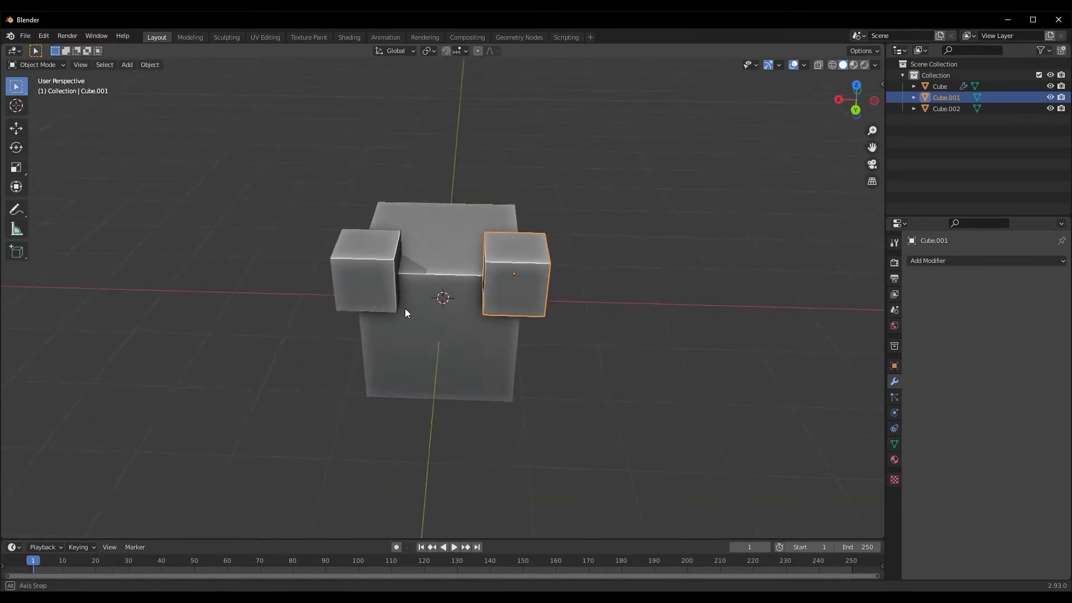
{"action": "left_click", "coordinate": [371, 267]}
{"action": "key", "text": "KP_7"}
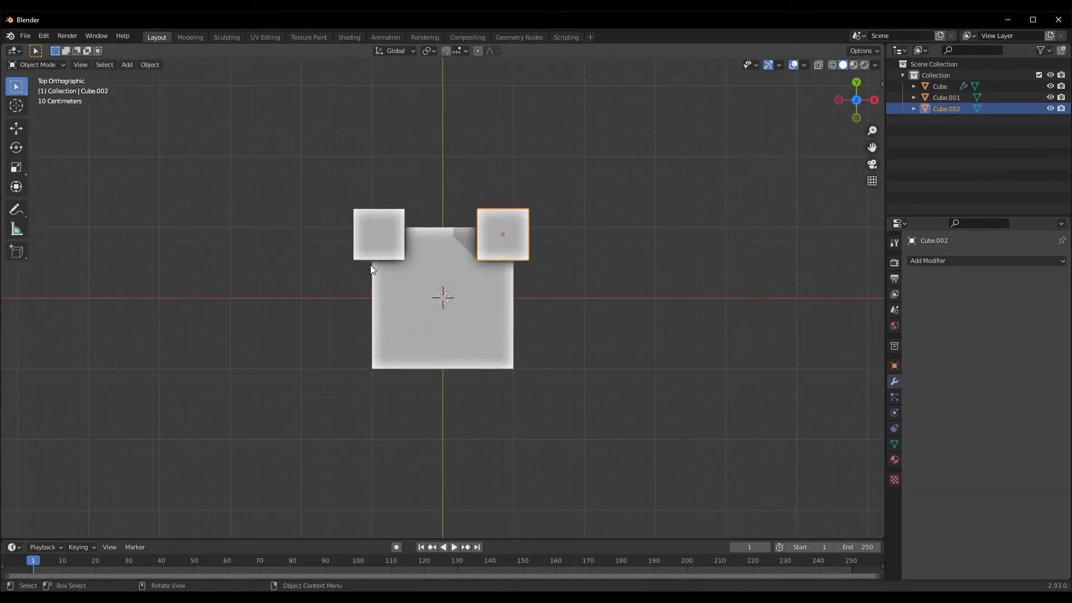
{"action": "key", "text": "g"}
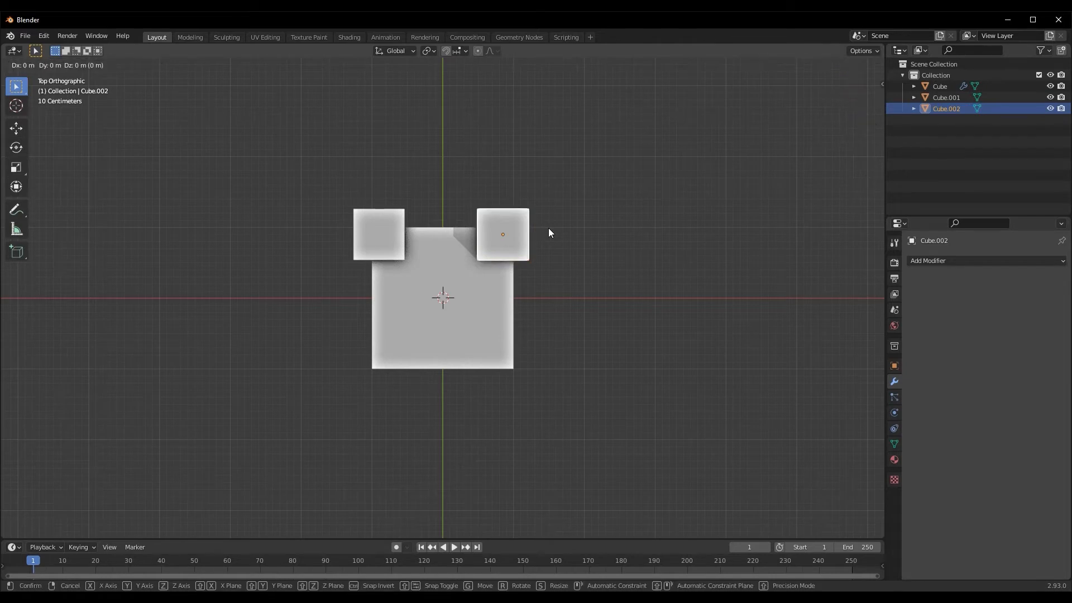
{"action": "key", "text": "x"}
{"action": "left_click", "coordinate": [540, 230]}
{"action": "middle_click_drag", "start_coordinate": [347, 354], "coordinate": [532, 259]}
{"action": "middle_click_drag", "start_coordinate": [372, 310], "coordinate": [467, 307]}
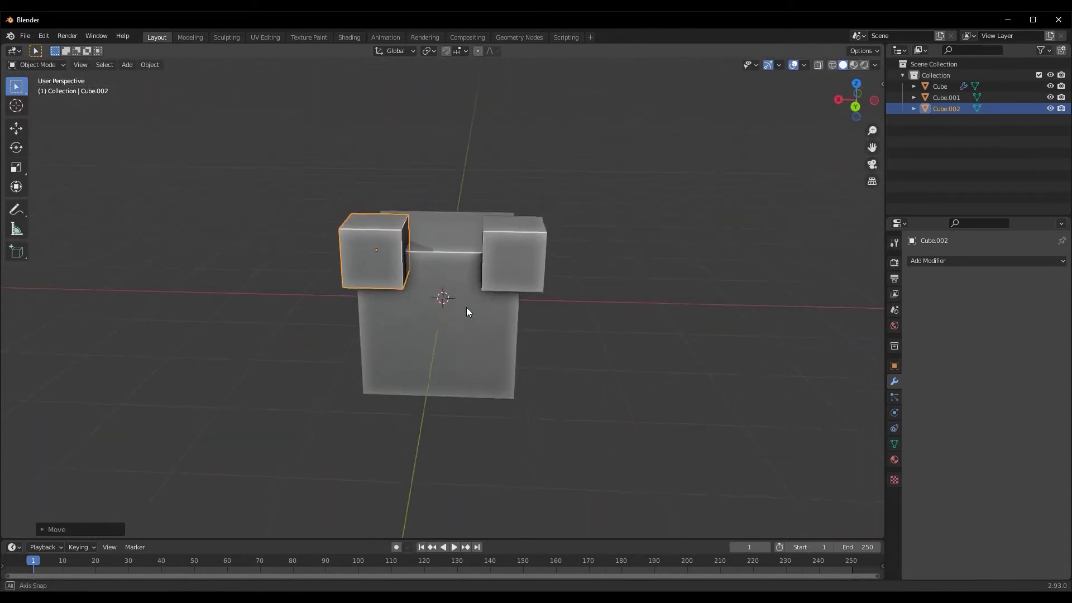
- Move Cube.001 and Cube.002 together into a new collection named New
{"action": "left_click", "coordinate": [940, 100], "text": "ctrl"}
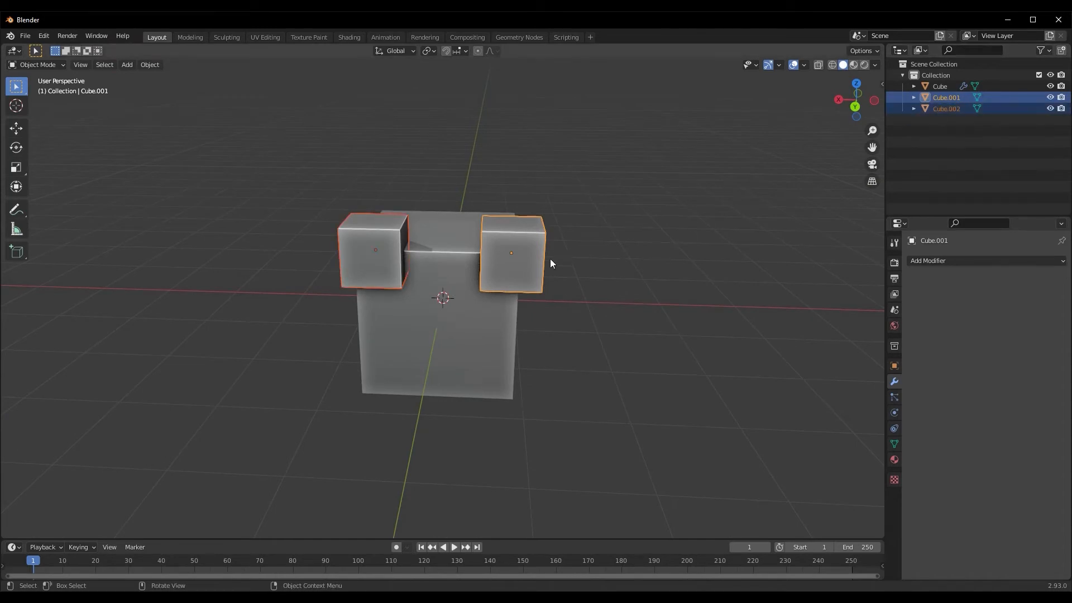
{"action": "key", "text": "m"}
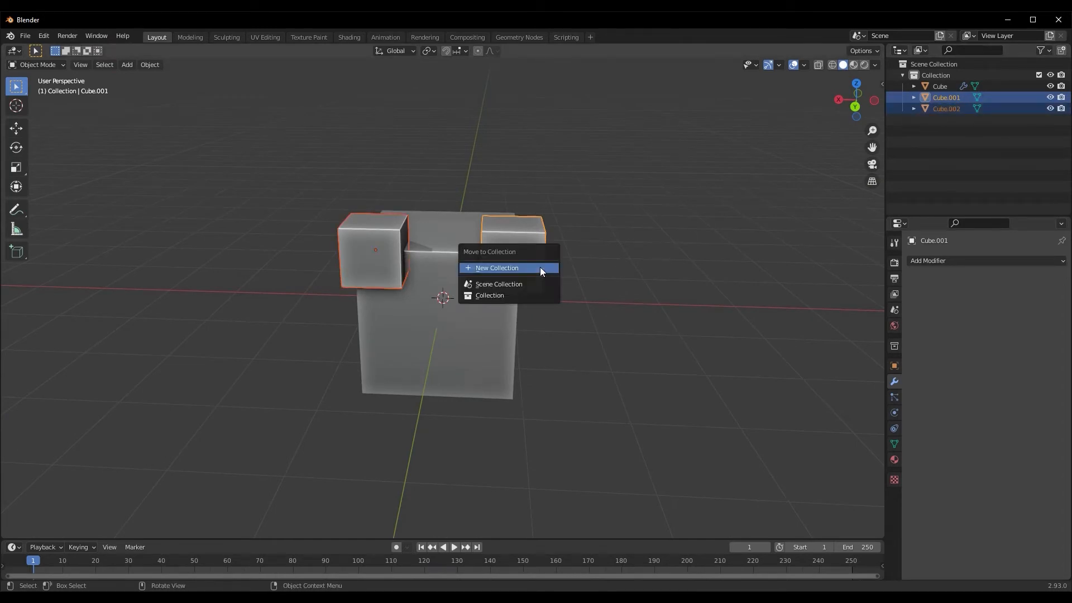
{"action": "left_click", "coordinate": [540, 269]}
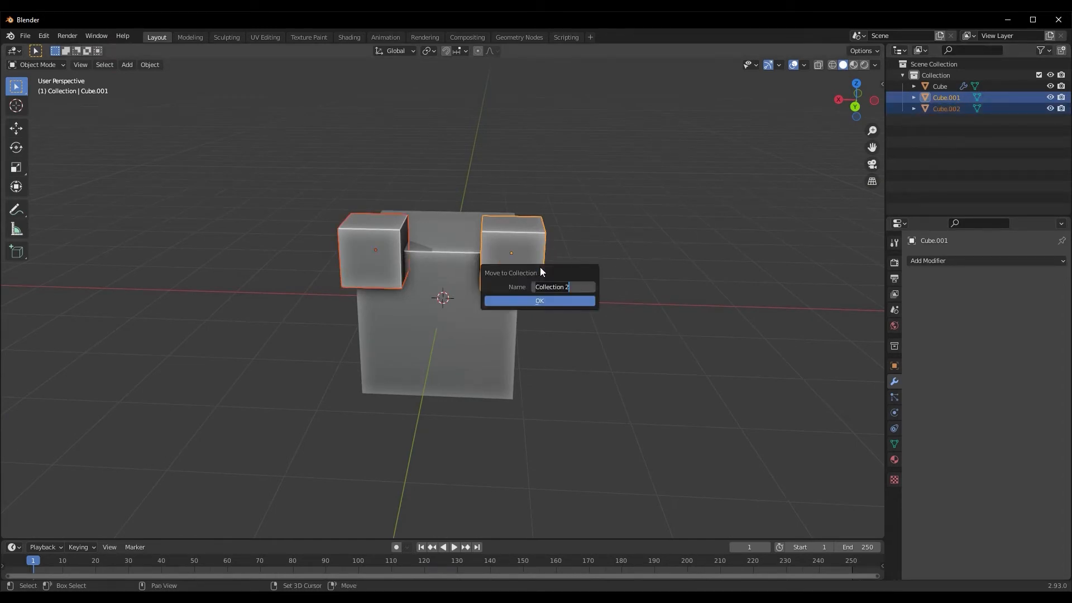
{"action": "type", "text": "New"}
{"action": "key", "text": "Return"}
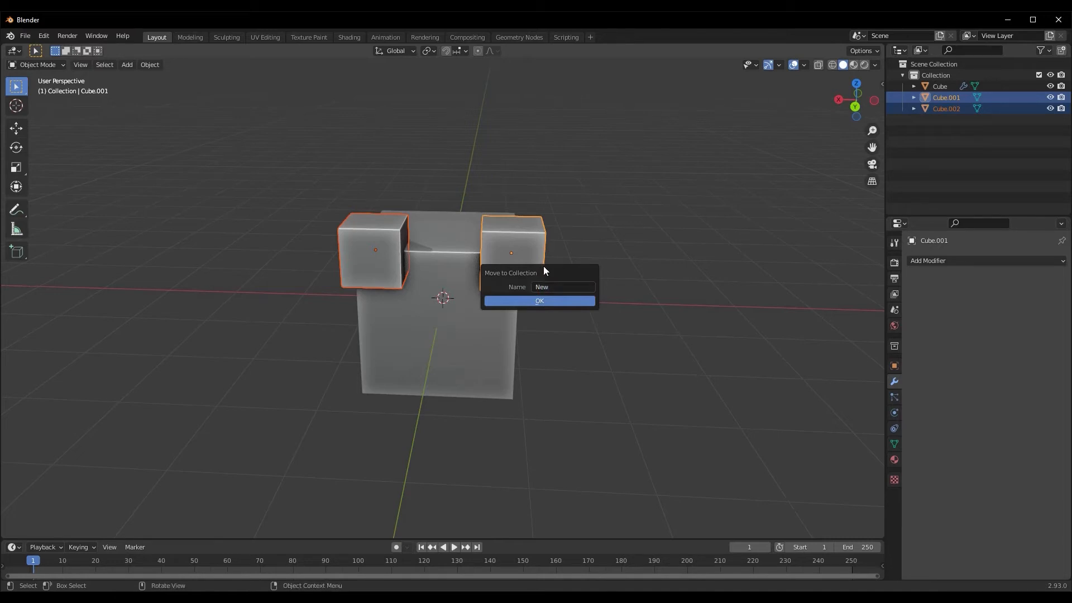
{"action": "left_click", "coordinate": [557, 297]}
{"action": "left_click", "coordinate": [947, 114]}
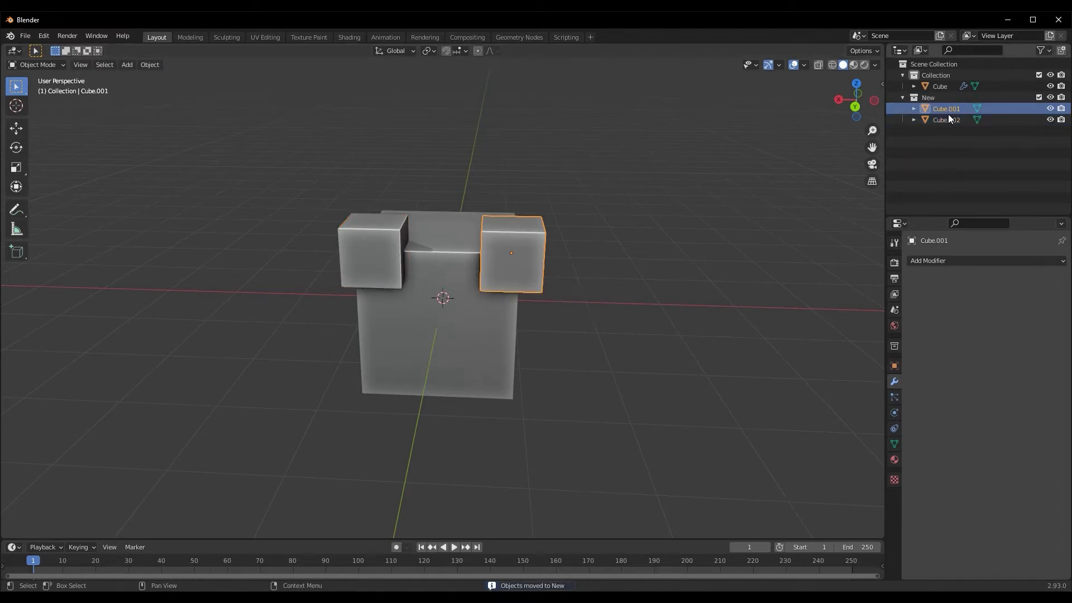
- Set the large cube's Boolean operand type to Collection and assign the New collection as the cutter
{"action": "left_click", "coordinate": [950, 87]}
{"action": "middle_click_drag", "start_coordinate": [531, 282], "coordinate": [480, 283]}
{"action": "left_click", "coordinate": [1006, 311]}
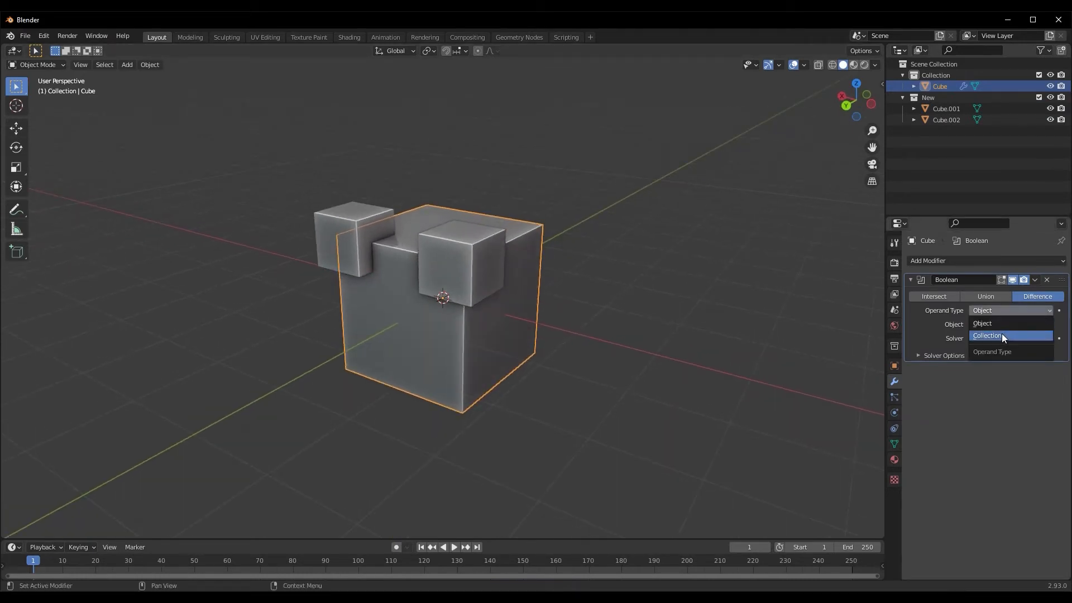
{"action": "left_click", "coordinate": [1001, 335]}
{"action": "left_click", "coordinate": [999, 323]}
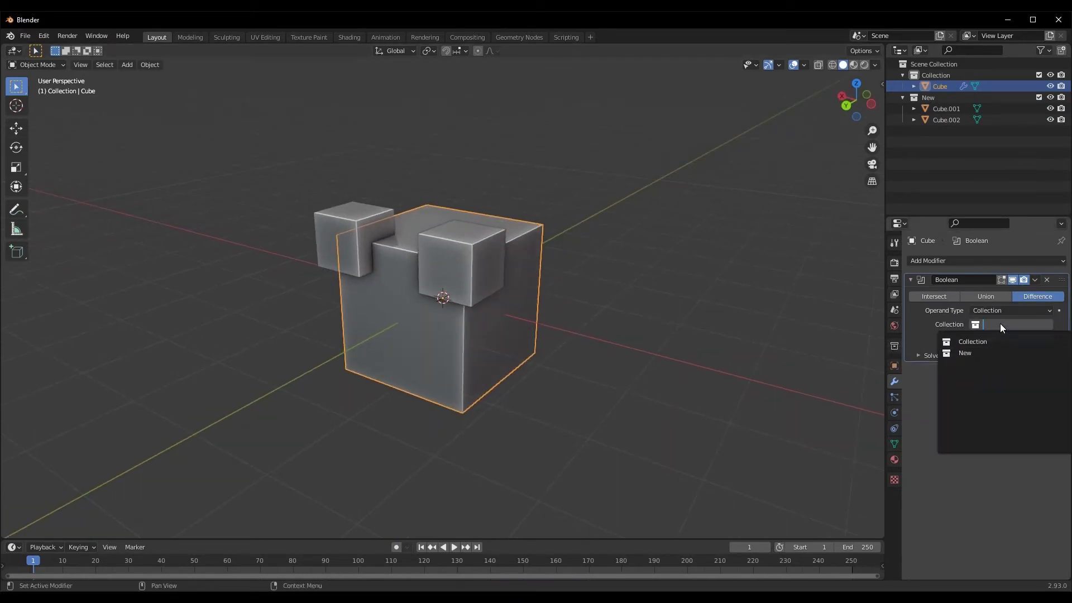
{"action": "left_click", "coordinate": [974, 354]}
{"action": "middle_click_drag", "start_coordinate": [860, 371], "coordinate": [591, 356]}
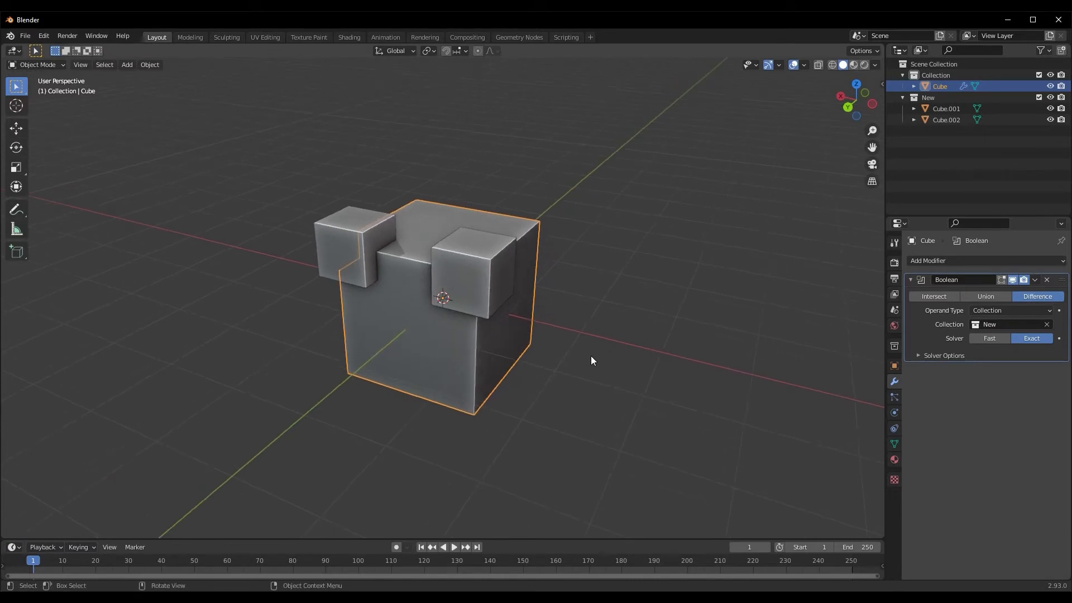
- Temporarily hide the New collection to examine the two corner notches, and show the collection again
{"action": "left_click", "coordinate": [1050, 98]}
{"action": "middle_click_drag", "start_coordinate": [324, 407], "coordinate": [347, 346]}
{"action": "scroll", "coordinate": [427, 391], "scroll_direction": "up", "scroll_amount": 3}
{"action": "scroll", "coordinate": [349, 354], "scroll_direction": "up", "scroll_amount": 3}
{"action": "scroll", "coordinate": [369, 352], "scroll_direction": "down", "scroll_amount": 4}
{"action": "scroll", "coordinate": [348, 346], "scroll_direction": "up", "scroll_amount": 2}
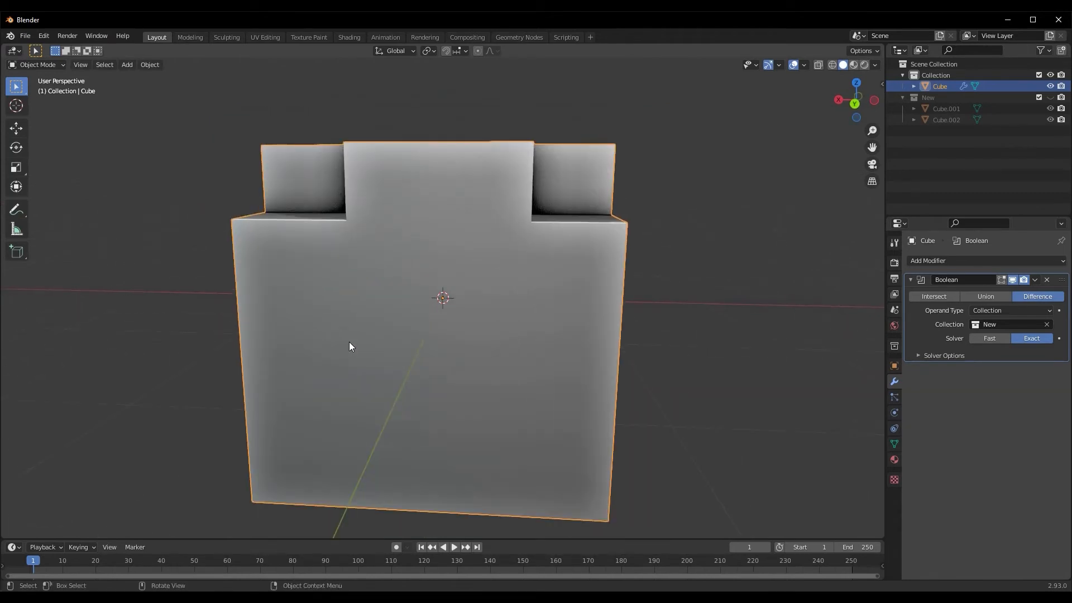
{"action": "scroll", "coordinate": [348, 346], "scroll_direction": "down", "scroll_amount": 2}
{"action": "left_click", "coordinate": [961, 110]}
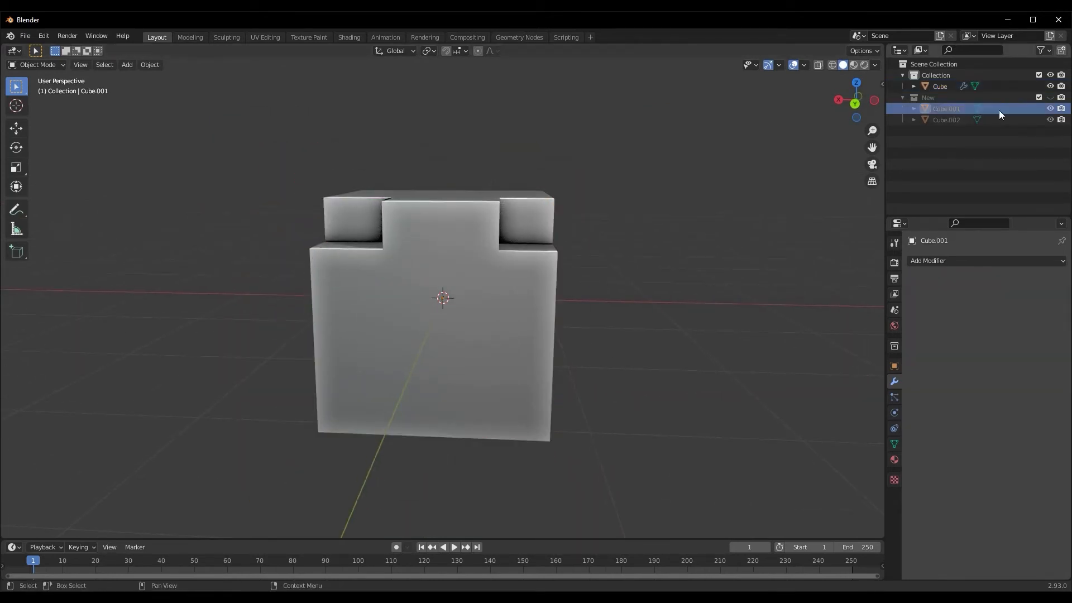
{"action": "left_click", "coordinate": [1050, 98]}
- Duplicate Cube.002 in place and move the copy about 1.8 m along negative Y to a third upper corner
{"action": "middle_click_drag", "start_coordinate": [610, 294], "coordinate": [263, 240]}
{"action": "left_click", "coordinate": [263, 240]}
{"action": "key", "text": "shift+d"}
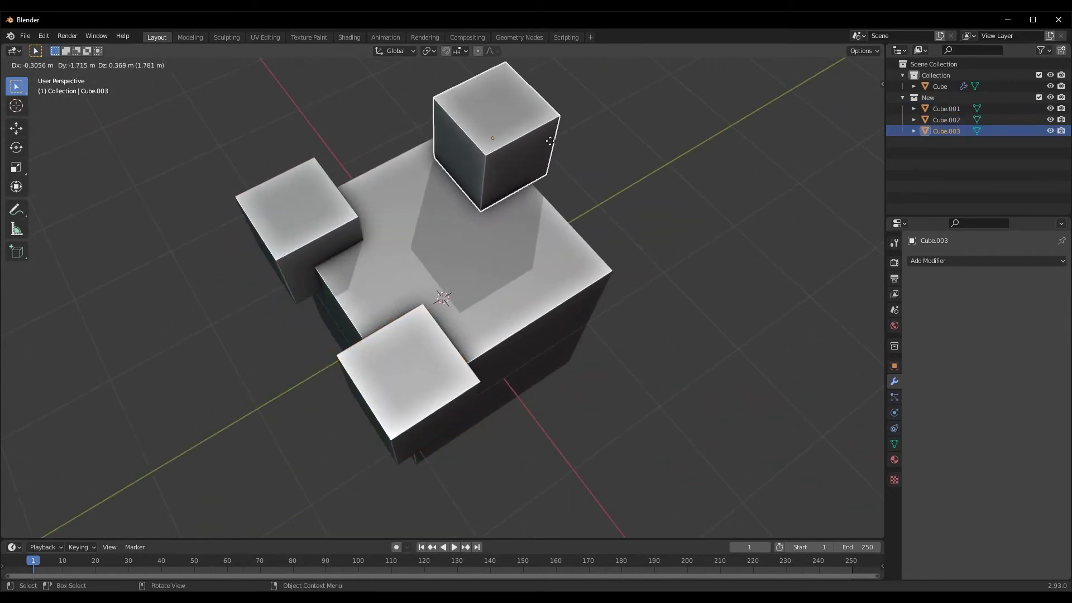
{"action": "right_click", "coordinate": [550, 141]}
{"action": "middle_click_drag", "start_coordinate": [548, 166], "coordinate": [480, 226]}
{"action": "key", "text": "g"}
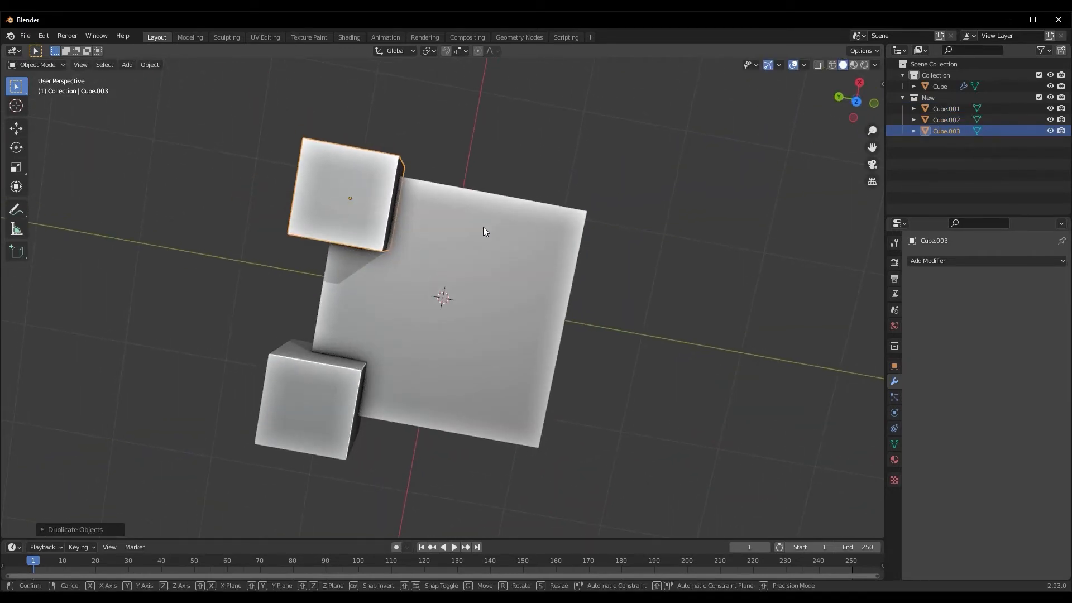
{"action": "key", "text": "x"}
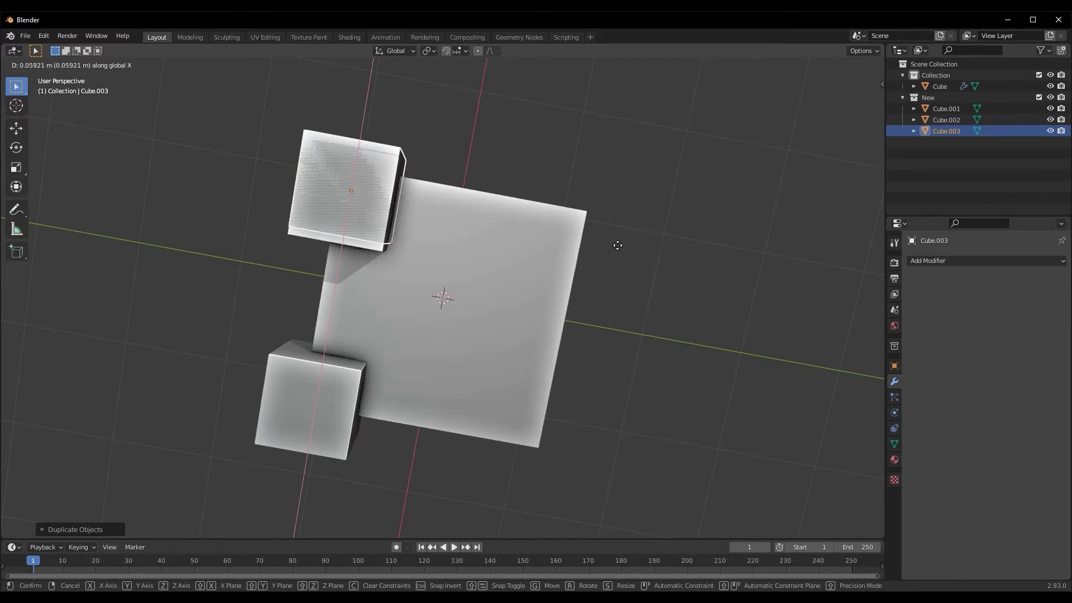
{"action": "key", "text": "y"}
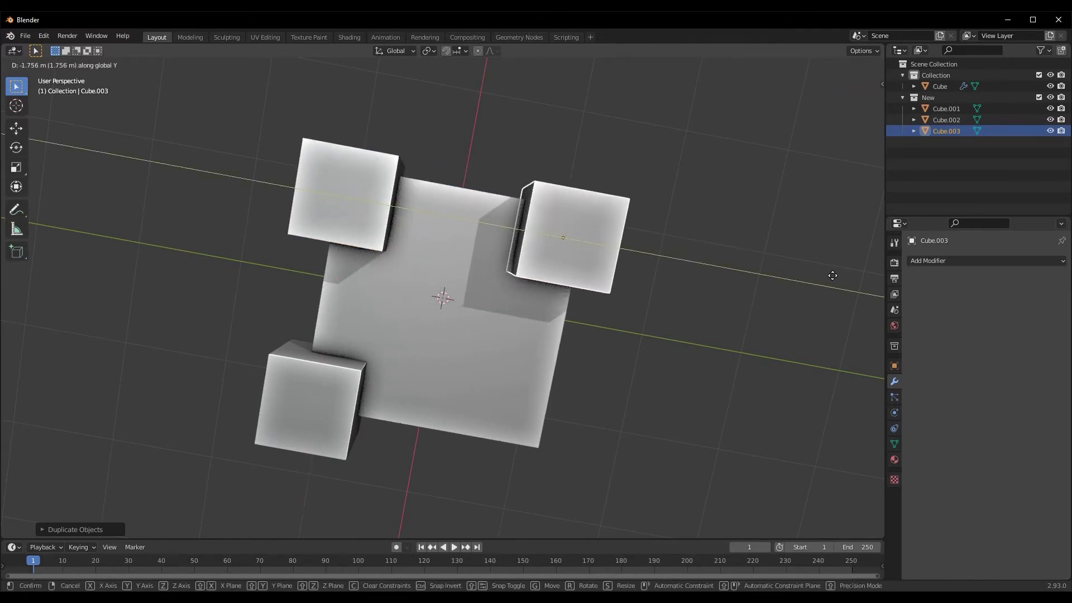
{"action": "left_click", "coordinate": [849, 280]}
{"action": "middle_click_drag", "start_coordinate": [849, 279], "coordinate": [601, 309]}
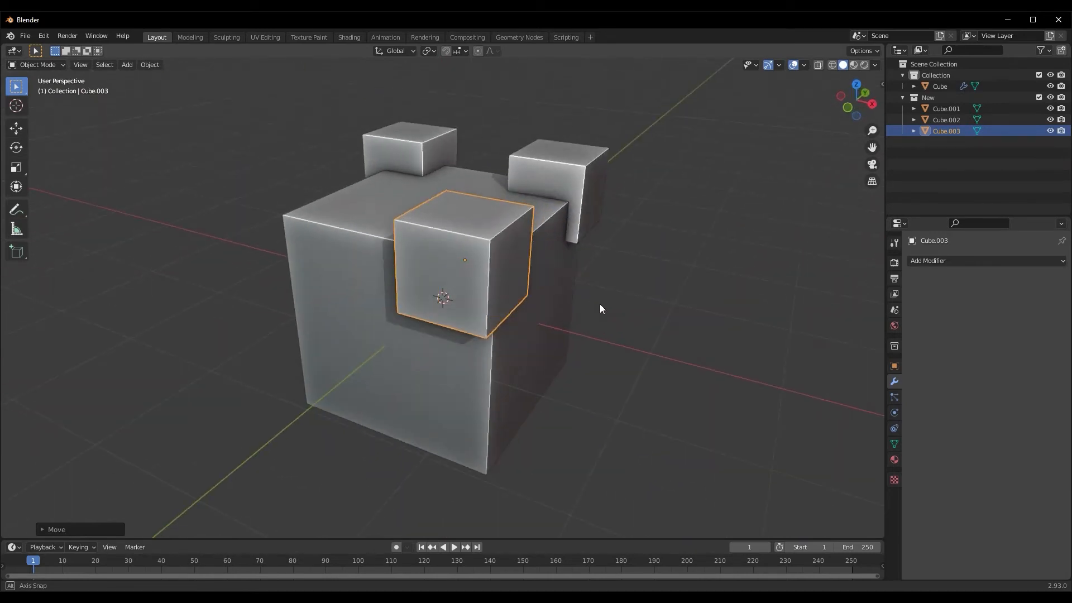
- Duplicate Cube.003 in place and move the copy about 1.6 m along negative X to the fourth upper corner
{"action": "key", "text": "shift+d"}
{"action": "right_click", "coordinate": [600, 307]}
{"action": "middle_click_drag", "start_coordinate": [511, 317], "coordinate": [424, 334]}
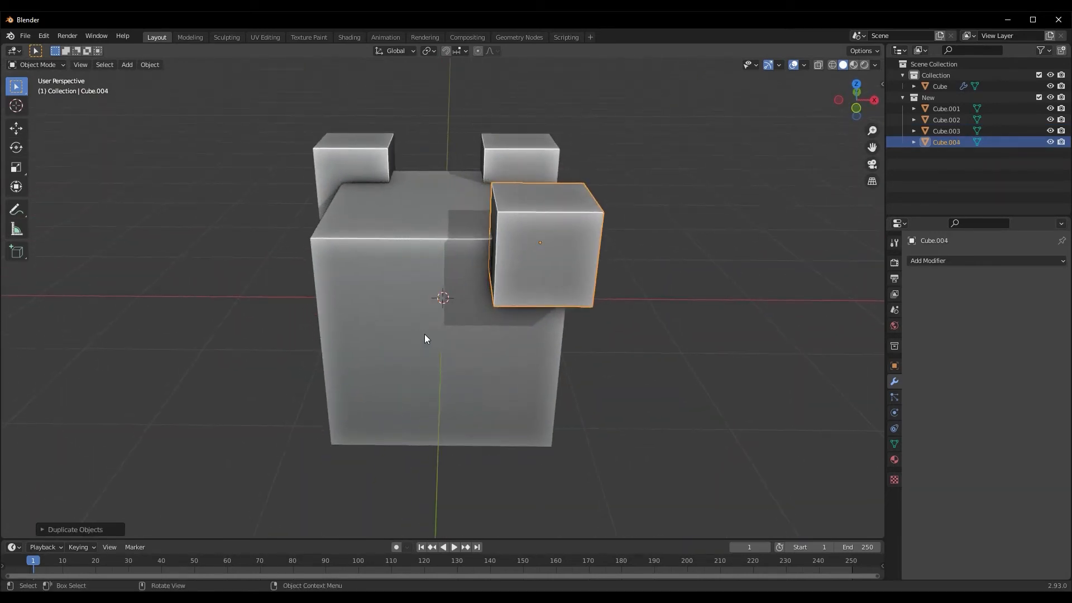
{"action": "key", "text": "g"}
{"action": "key", "text": "x"}
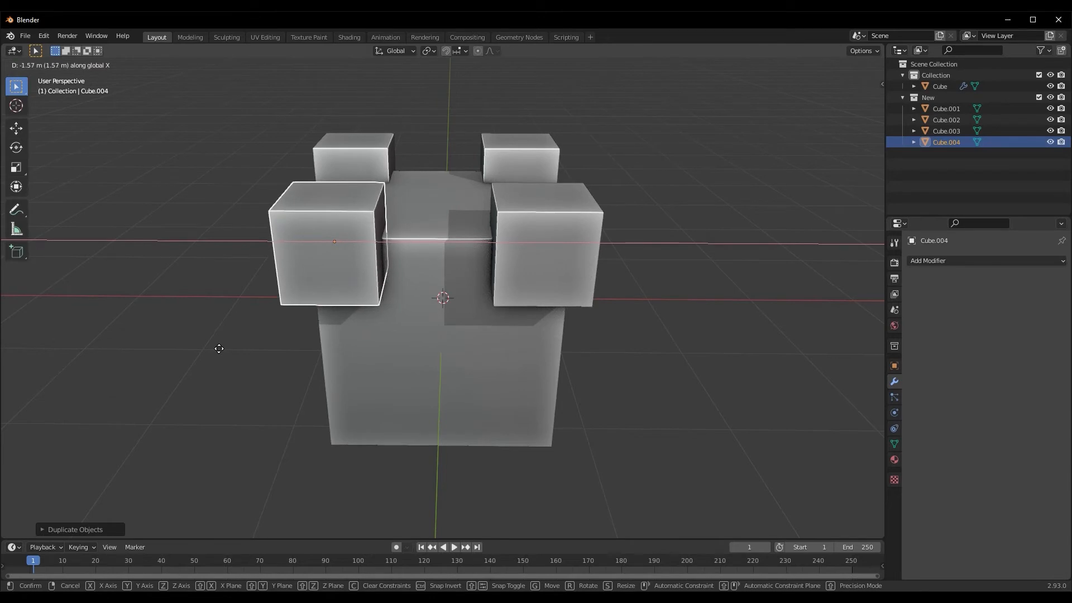
{"action": "left_click", "coordinate": [240, 353]}
{"action": "middle_click_drag", "start_coordinate": [292, 367], "coordinate": [361, 446]}
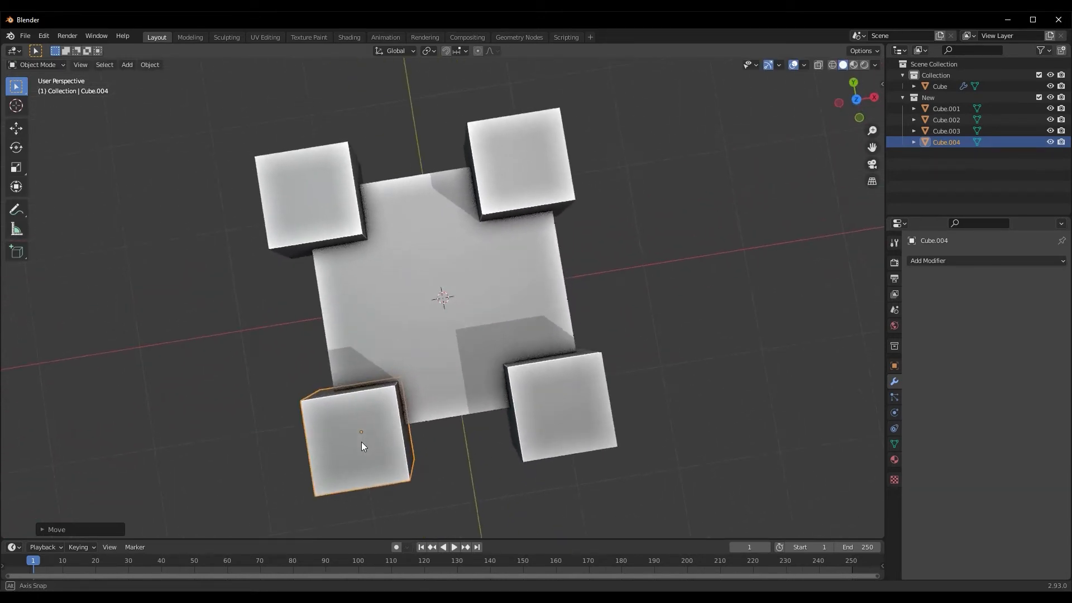
- Adjust the position of Cube.001 slightly along the X axis at its corner of the large cube
{"action": "left_click", "coordinate": [352, 218]}
{"action": "key", "text": "g"}
{"action": "key", "text": "x"}
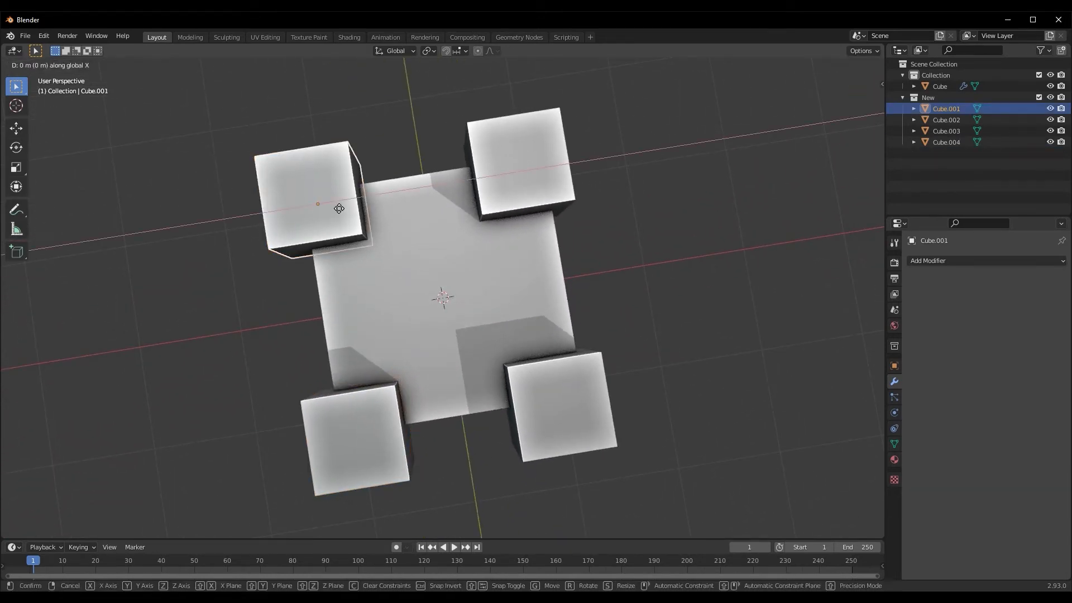
{"action": "left_click", "coordinate": [352, 214]}
{"action": "middle_click_drag", "start_coordinate": [352, 214], "coordinate": [435, 250]}
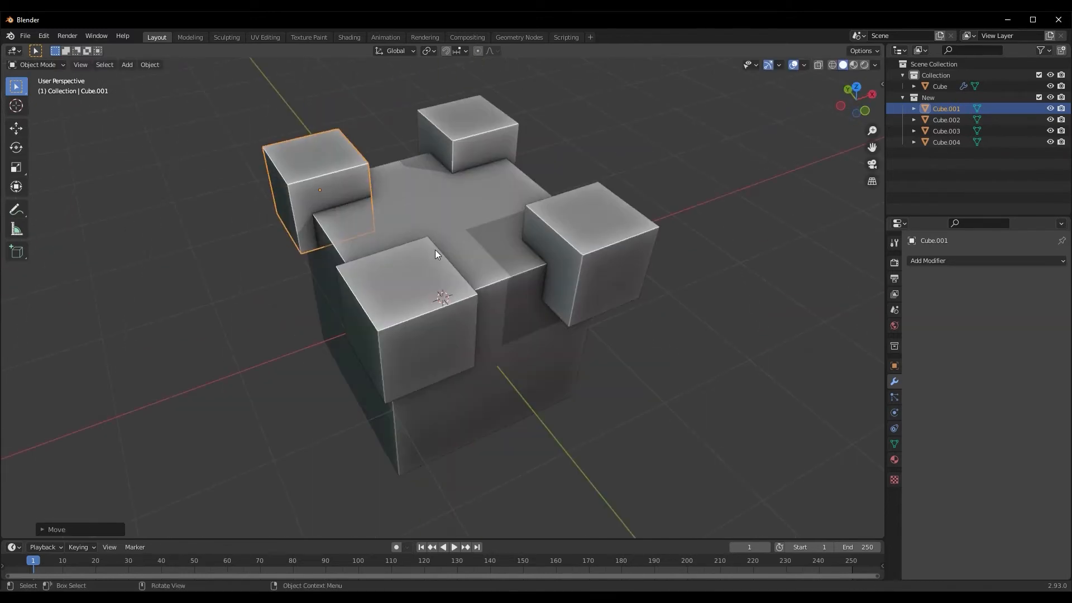
- Hide the New collection and examine the four corner notches cut into the large cube
{"action": "left_click", "coordinate": [1050, 97]}
{"action": "middle_click_drag", "start_coordinate": [467, 344], "coordinate": [630, 365]}
{"action": "scroll", "coordinate": [519, 345], "scroll_direction": "up", "scroll_amount": 4}
{"action": "scroll", "coordinate": [625, 365], "scroll_direction": "up", "scroll_amount": 3}
{"action": "scroll", "coordinate": [580, 359], "scroll_direction": "down", "scroll_amount": 7}
{"action": "middle_click_drag", "start_coordinate": [490, 353], "coordinate": [453, 406]}
- Add a cylinder scaled down to about half the large cube's width and raise it along Z through the top face
{"action": "key", "text": "shift+a"}
{"action": "mouse_move", "coordinate": [249, 352]}
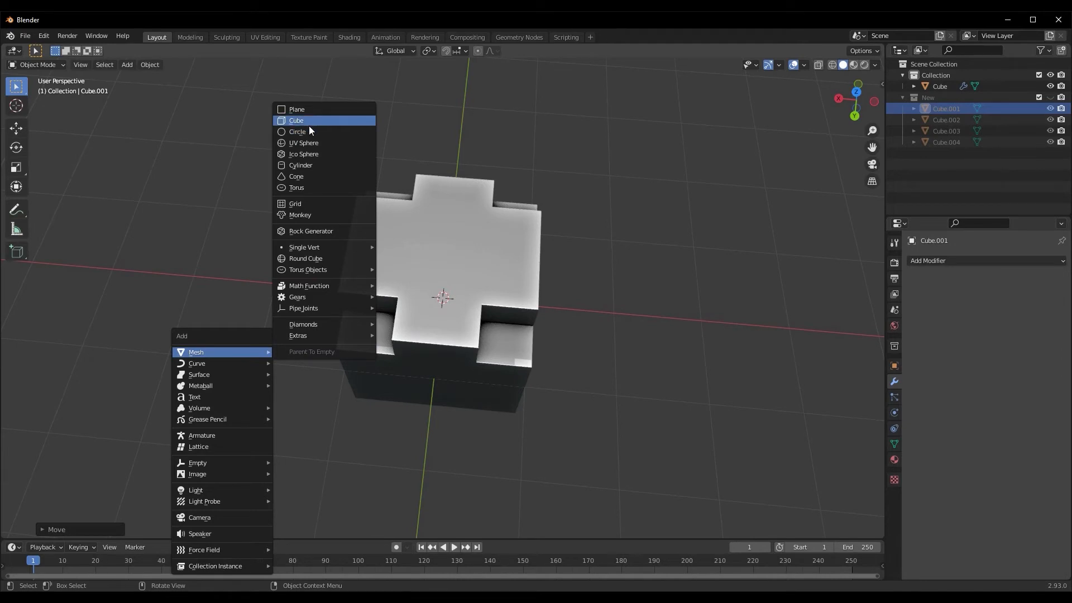
{"action": "left_click", "coordinate": [303, 165]}
{"action": "middle_click_drag", "start_coordinate": [314, 290], "coordinate": [259, 208]}
{"action": "key", "text": "s"}
{"action": "left_click", "coordinate": [373, 225]}
{"action": "middle_click_drag", "start_coordinate": [402, 324], "coordinate": [417, 300]}
{"action": "key", "text": "g"}
{"action": "key", "text": "z"}
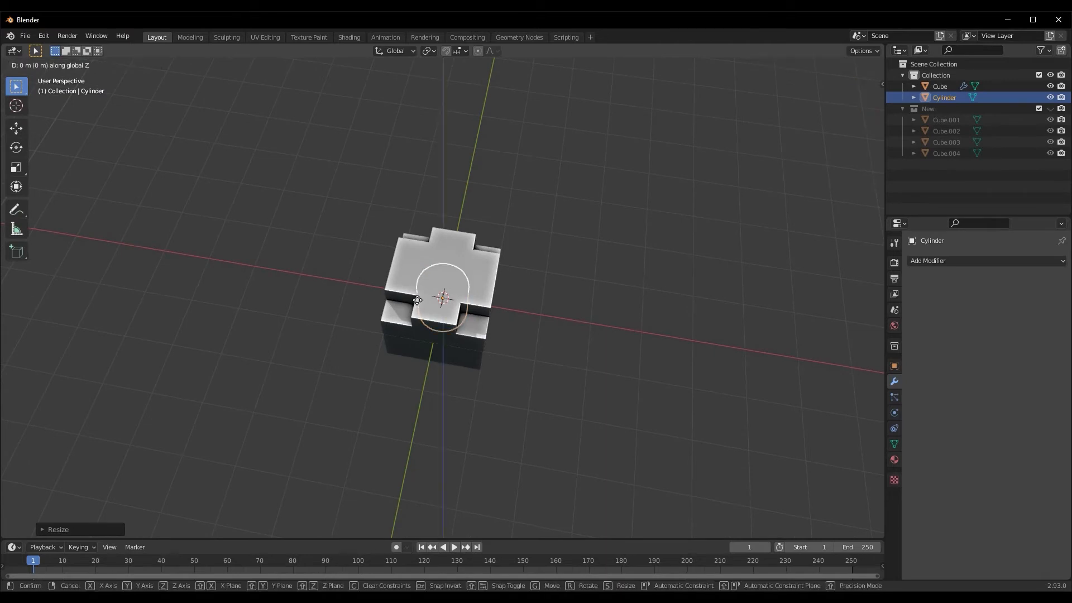
{"action": "left_click", "coordinate": [414, 274]}
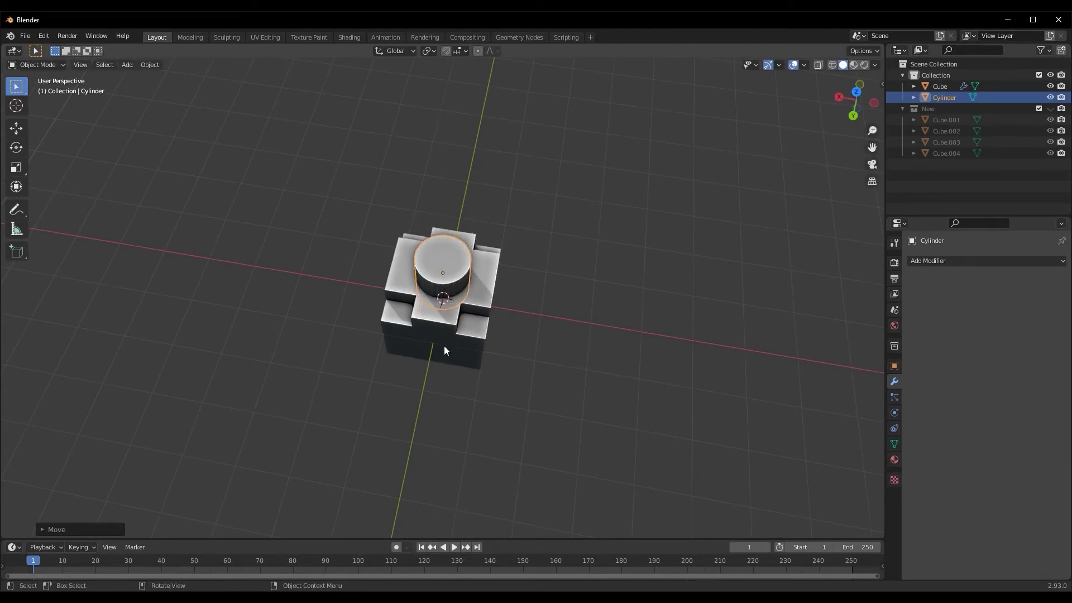
- Fine-tune the cylinder's scale and move it from Collection into the New collection
{"action": "middle_click_drag", "start_coordinate": [442, 347], "coordinate": [382, 384]}
{"action": "key", "text": "s"}
{"action": "left_click", "coordinate": [270, 243]}
{"action": "middle_click_drag", "start_coordinate": [273, 244], "coordinate": [332, 275]}
{"action": "middle_click_drag", "start_coordinate": [335, 315], "coordinate": [299, 361]}
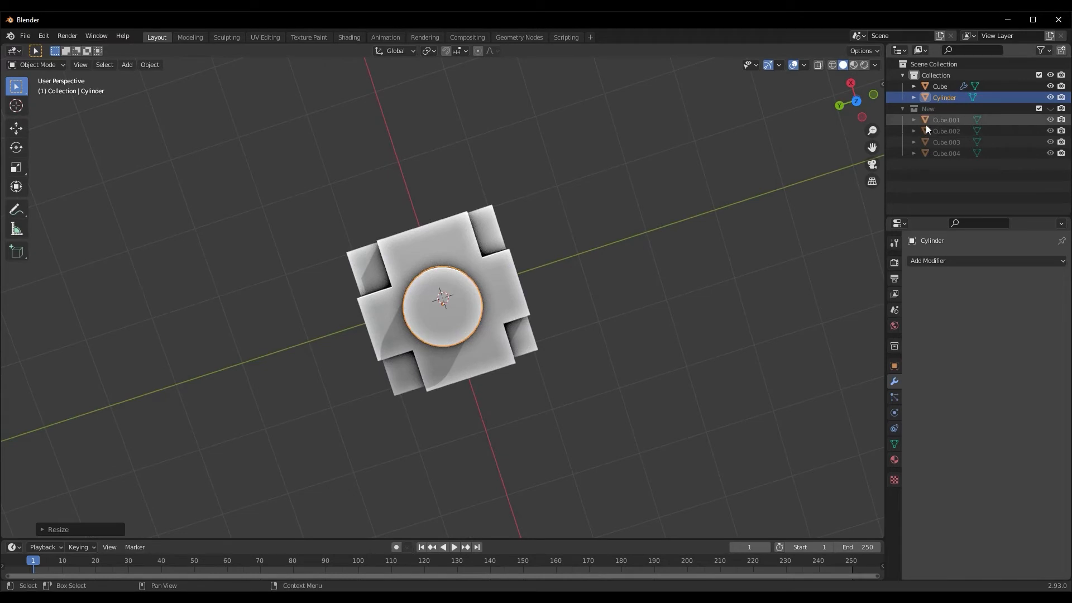
{"action": "left_click_drag", "start_coordinate": [944, 98], "coordinate": [945, 126]}
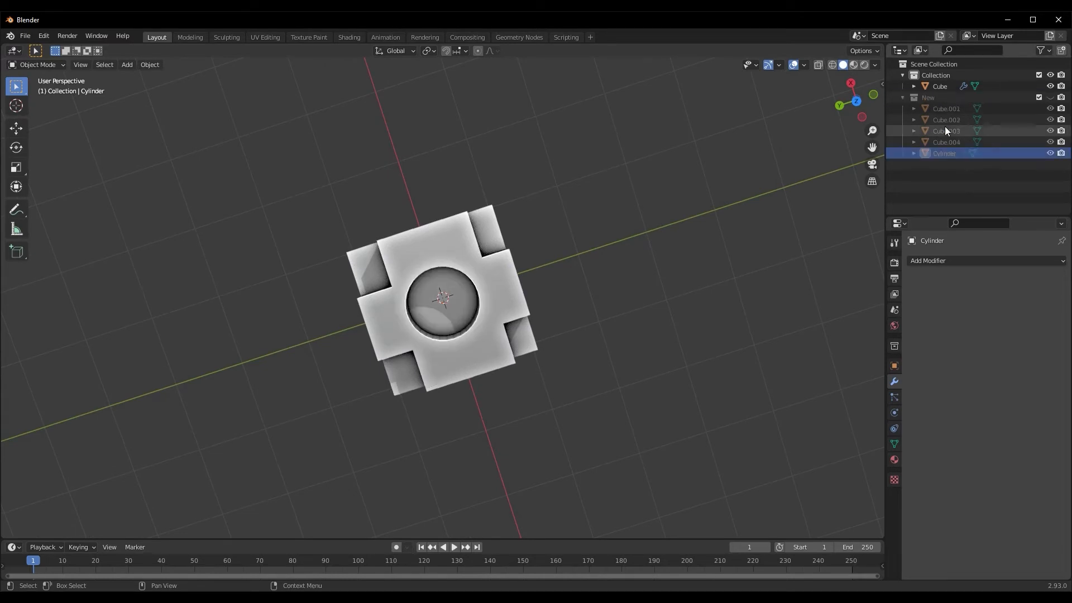
- Examine the round hole and the corner notches of the large cube from above and from the sides
{"action": "middle_click_drag", "start_coordinate": [455, 292], "coordinate": [430, 341]}
{"action": "scroll", "coordinate": [458, 287], "scroll_direction": "up", "scroll_amount": 3}
{"action": "scroll", "coordinate": [492, 307], "scroll_direction": "up", "scroll_amount": 3}
{"action": "scroll", "coordinate": [493, 307], "scroll_direction": "down", "scroll_amount": 3}
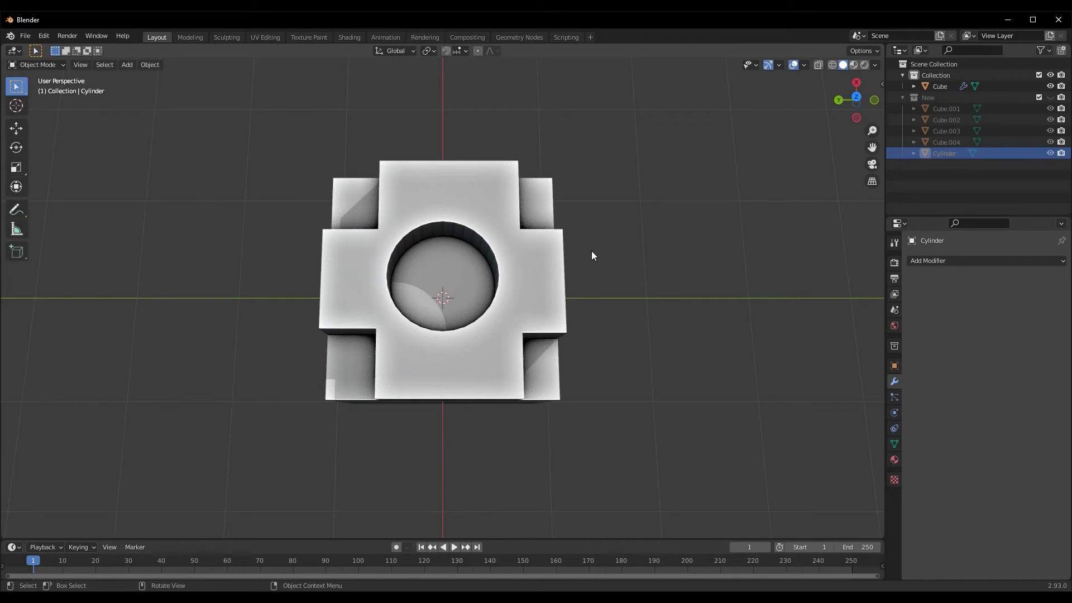
{"action": "scroll", "coordinate": [444, 304], "scroll_direction": "down", "scroll_amount": 2}
{"action": "middle_click_drag", "start_coordinate": [444, 304], "coordinate": [451, 321]}
{"action": "scroll", "coordinate": [428, 330], "scroll_direction": "up", "scroll_amount": 1}
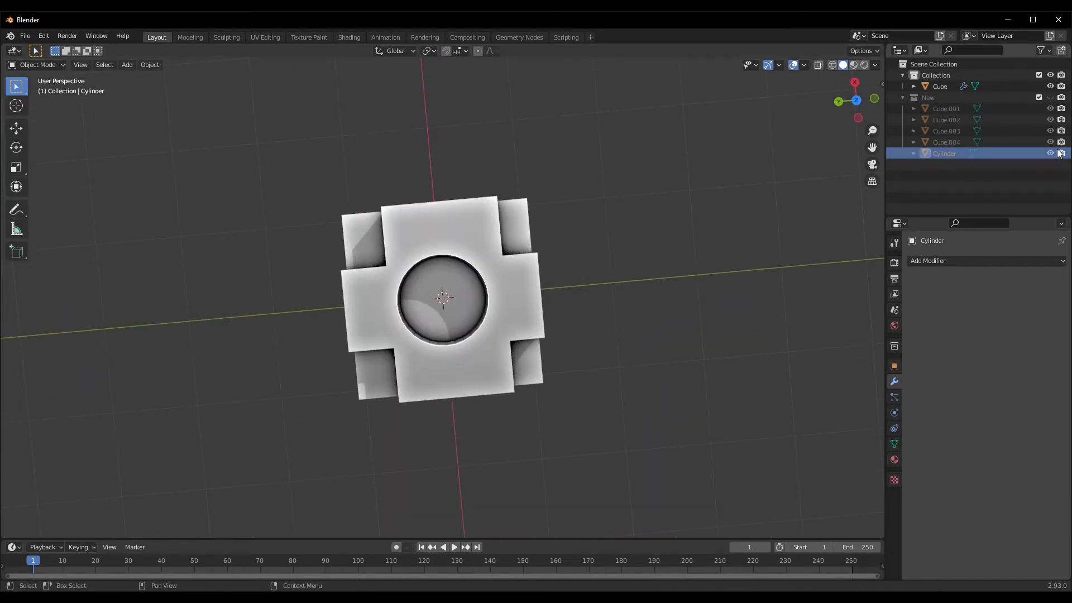
{"action": "middle_click_drag", "start_coordinate": [457, 357], "coordinate": [467, 337]}
{"action": "scroll", "coordinate": [403, 326], "scroll_direction": "up", "scroll_amount": 3}
{"action": "scroll", "coordinate": [503, 336], "scroll_direction": "down", "scroll_amount": 3}
{"action": "scroll", "coordinate": [467, 337], "scroll_direction": "up", "scroll_amount": 4}
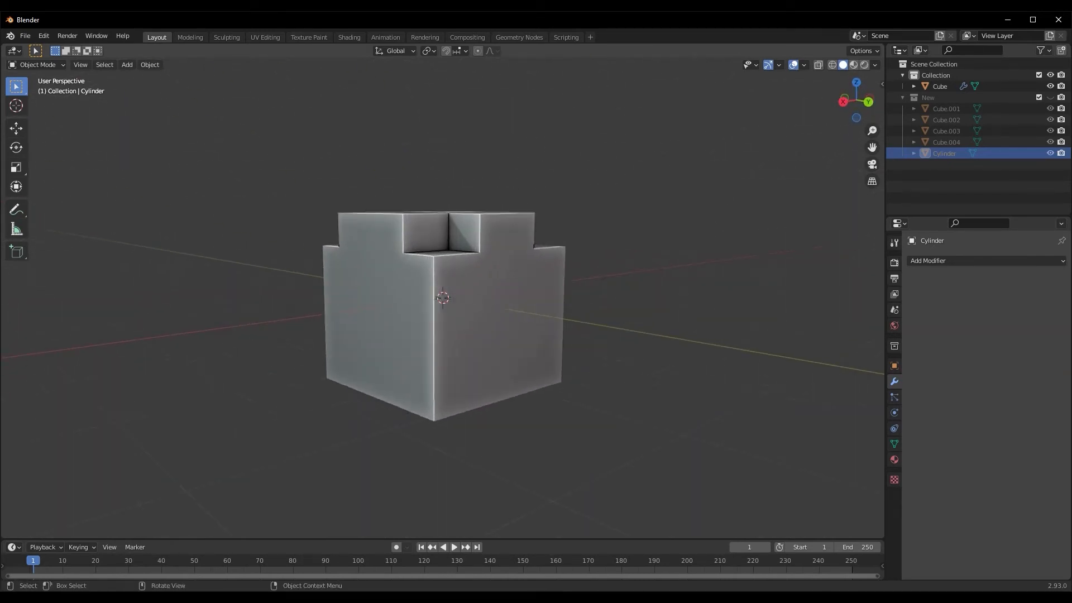
{"action": "middle_click_drag", "start_coordinate": [463, 279], "coordinate": [456, 321]}
{"action": "scroll", "coordinate": [466, 313], "scroll_direction": "up", "scroll_amount": 2}
{"action": "scroll", "coordinate": [466, 316], "scroll_direction": "down", "scroll_amount": 2}
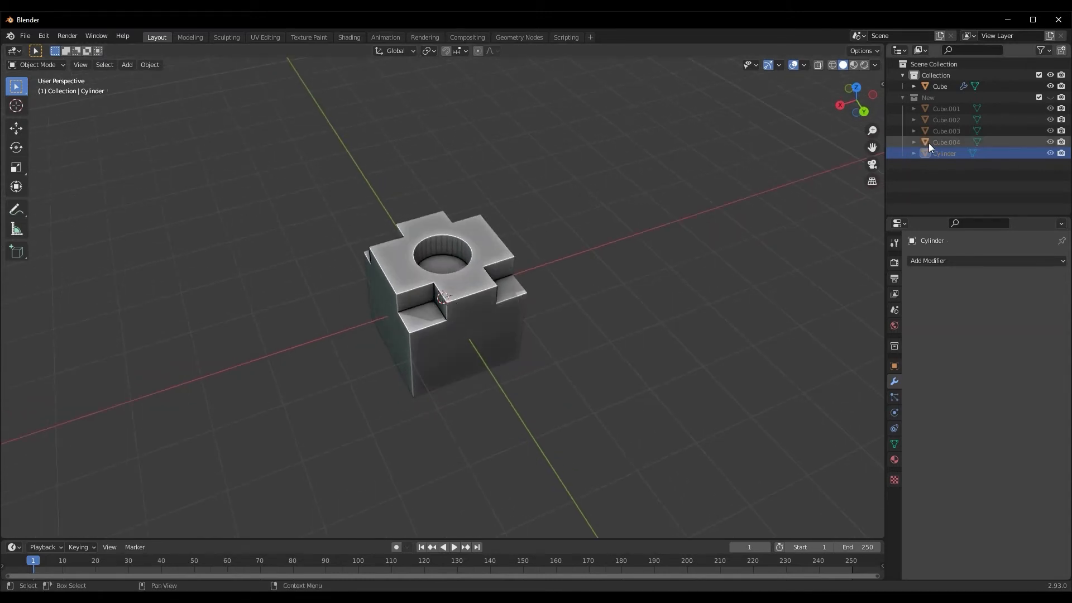
- Show the New collection again and enter Edit Mode on Cube.002
{"action": "left_click", "coordinate": [943, 142]}
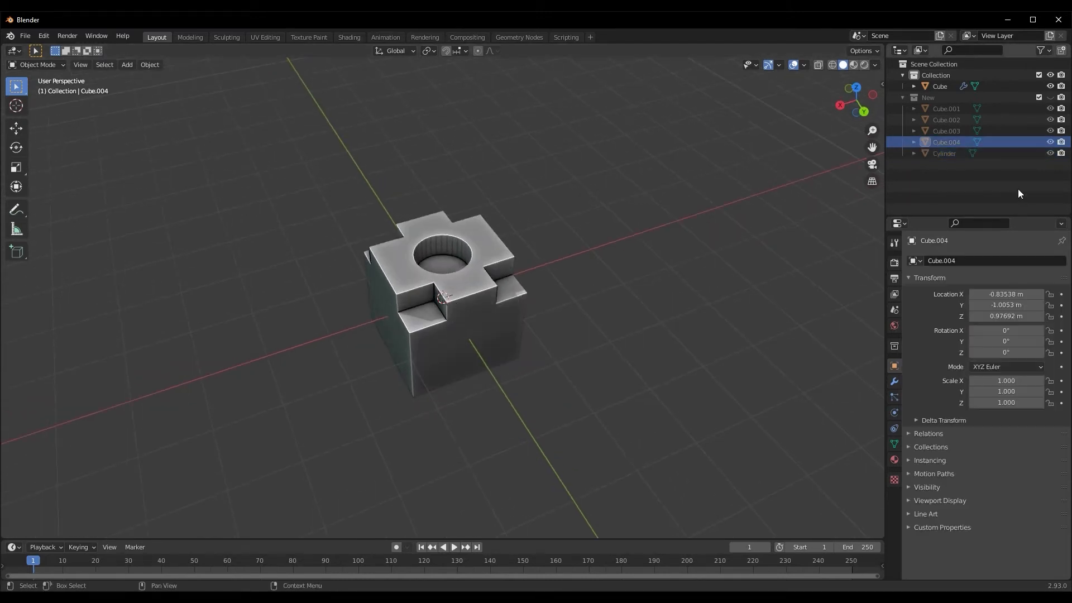
{"action": "left_click", "coordinate": [1050, 97]}
{"action": "middle_click_drag", "start_coordinate": [491, 288], "coordinate": [357, 292]}
{"action": "left_click", "coordinate": [397, 296]}
{"action": "key", "text": "Tab"}
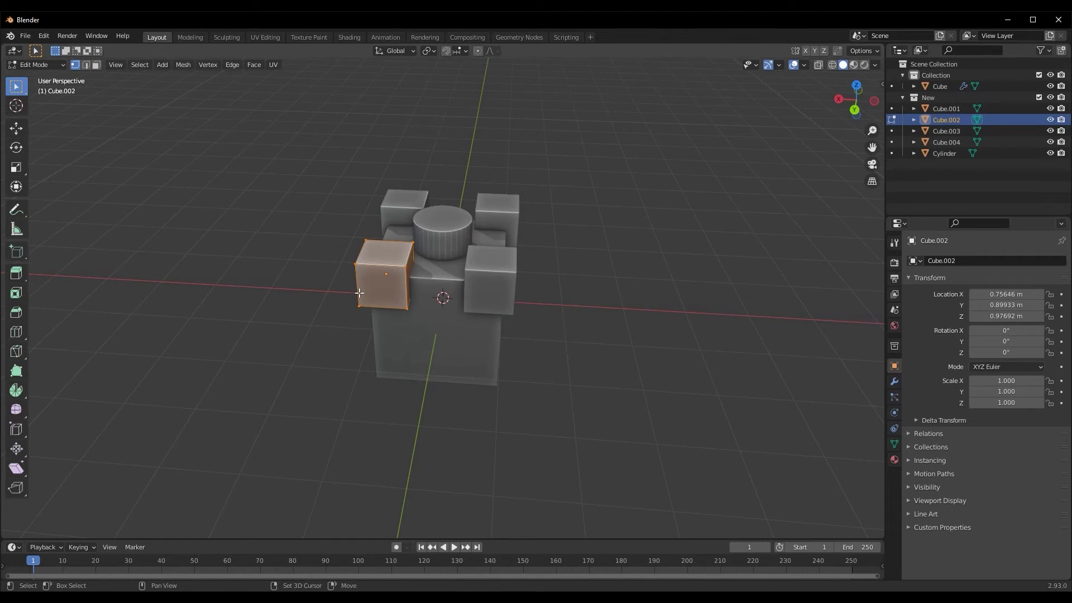
{"action": "key", "text": "g"}
{"action": "right_click", "coordinate": [359, 292]}
{"action": "middle_click_drag", "start_coordinate": [359, 293], "coordinate": [507, 273]}
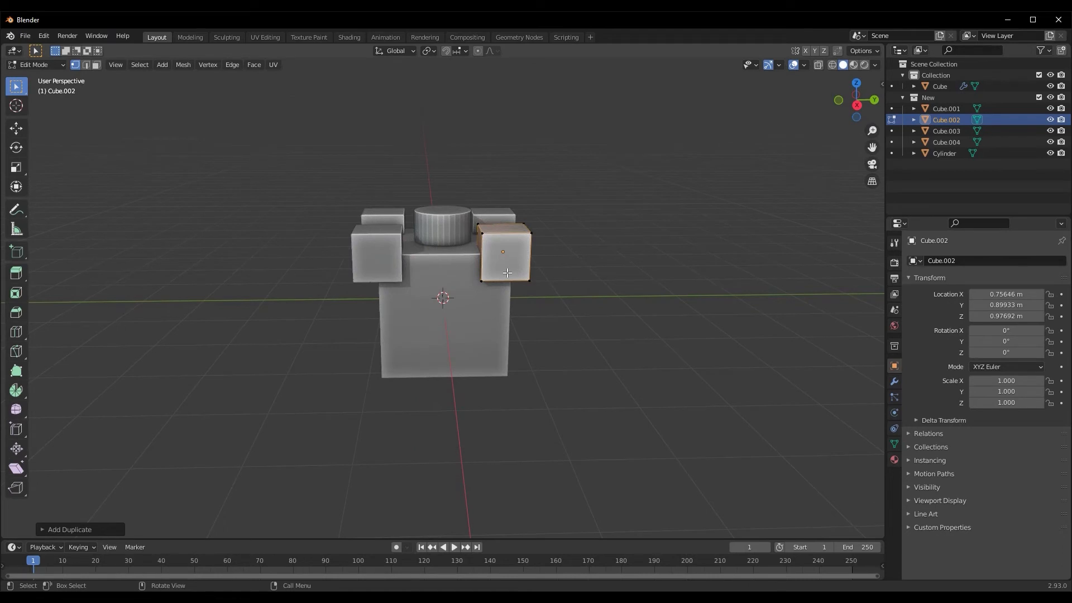
{"action": "key", "text": "g"}
{"action": "key", "text": "x"}
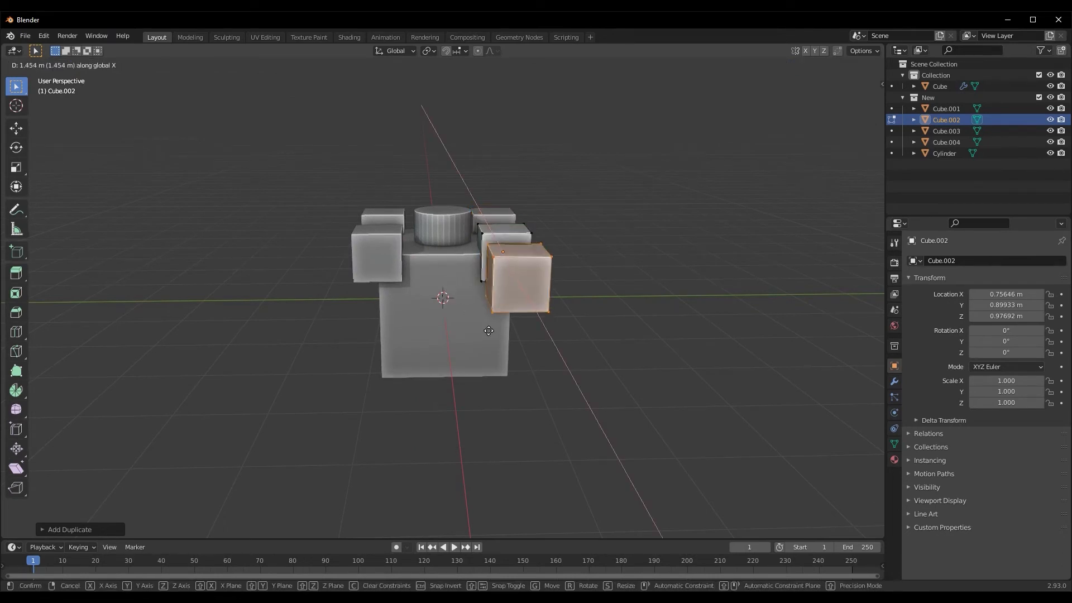
{"action": "left_click", "coordinate": [474, 295]}
{"action": "key", "text": "Tab"}
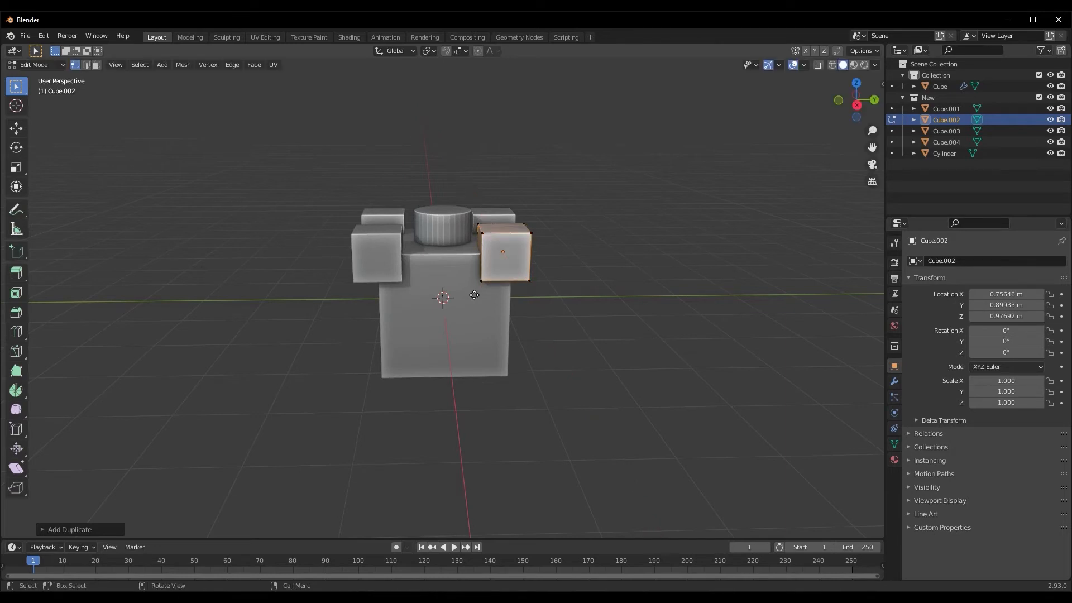
- Duplicate Cube.002's mesh in Edit Mode, move the copy about 0.87 m along negative Y, and return to Object Mode
{"action": "key", "text": "shift+d"}
{"action": "key", "text": "y"}
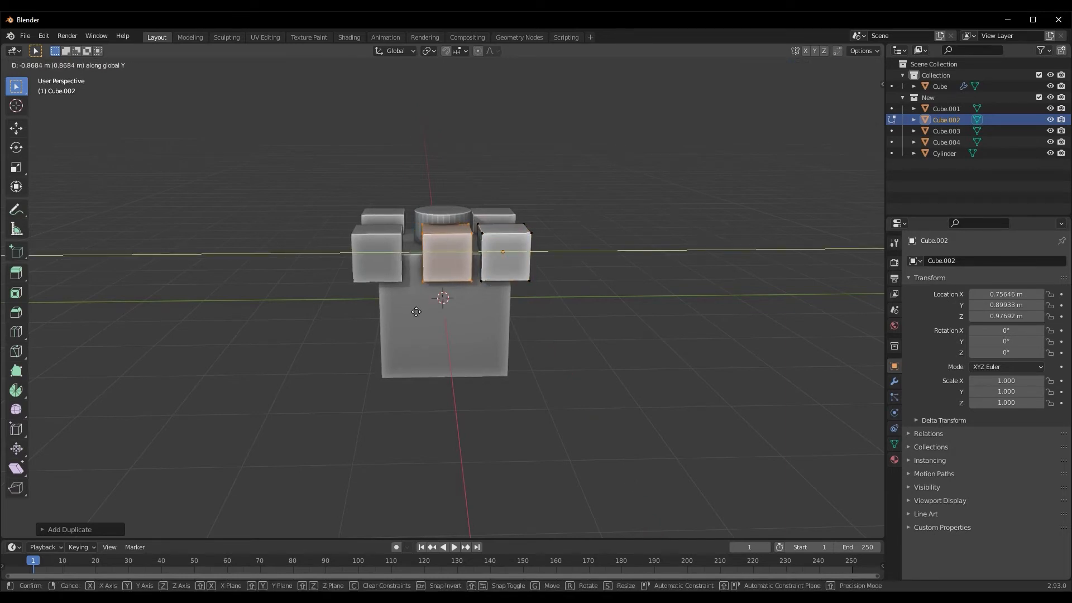
{"action": "left_click", "coordinate": [413, 313]}
{"action": "middle_click_drag", "start_coordinate": [450, 316], "coordinate": [463, 380]}
{"action": "key", "text": "Tab"}
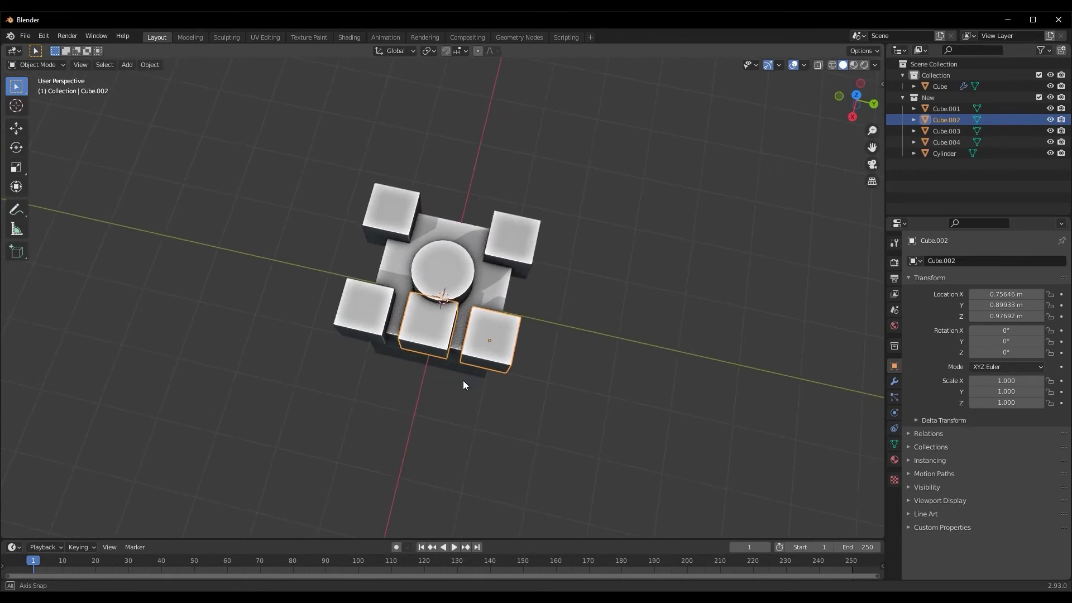
- Examine Cube.002 from several angles and select its two blocks to check whether they form one object
{"action": "left_click", "coordinate": [490, 336]}
{"action": "left_click", "coordinate": [430, 337]}
{"action": "middle_click_drag", "start_coordinate": [476, 343], "coordinate": [545, 350]}
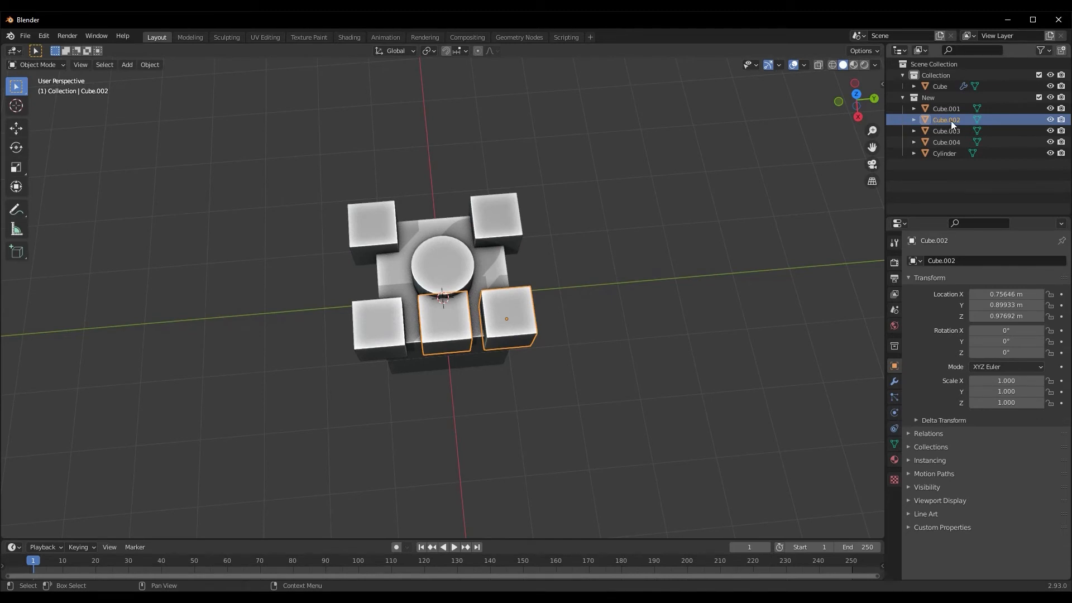
{"action": "middle_click_drag", "start_coordinate": [558, 248], "coordinate": [376, 266]}
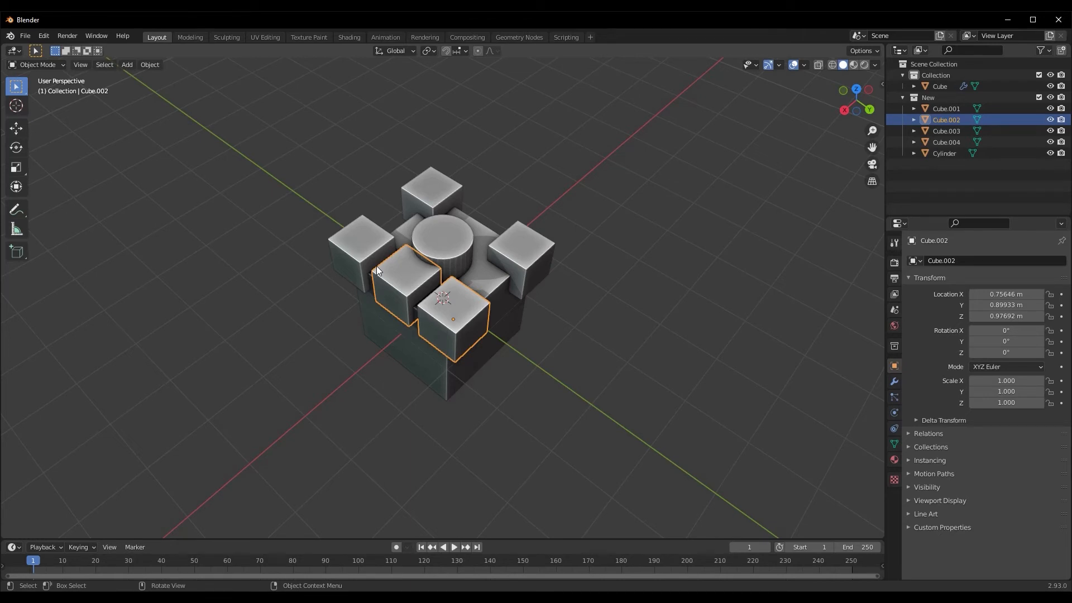
{"action": "scroll", "coordinate": [520, 325], "scroll_direction": "up", "scroll_amount": 2}
{"action": "middle_click_drag", "start_coordinate": [518, 311], "coordinate": [462, 328]}
{"action": "left_click", "coordinate": [371, 271]}
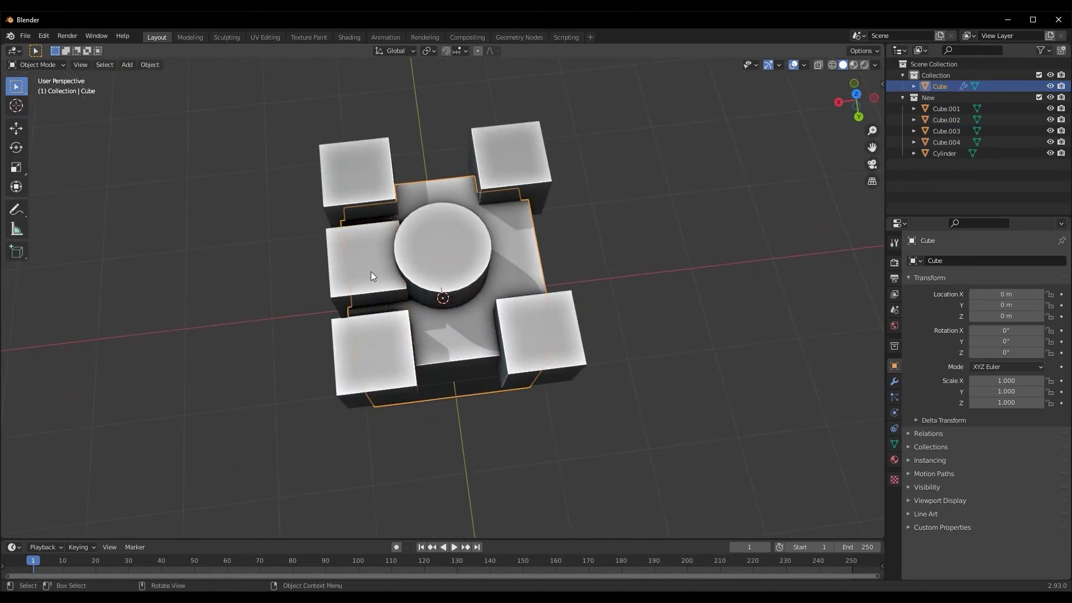
{"action": "left_click", "coordinate": [369, 287]}
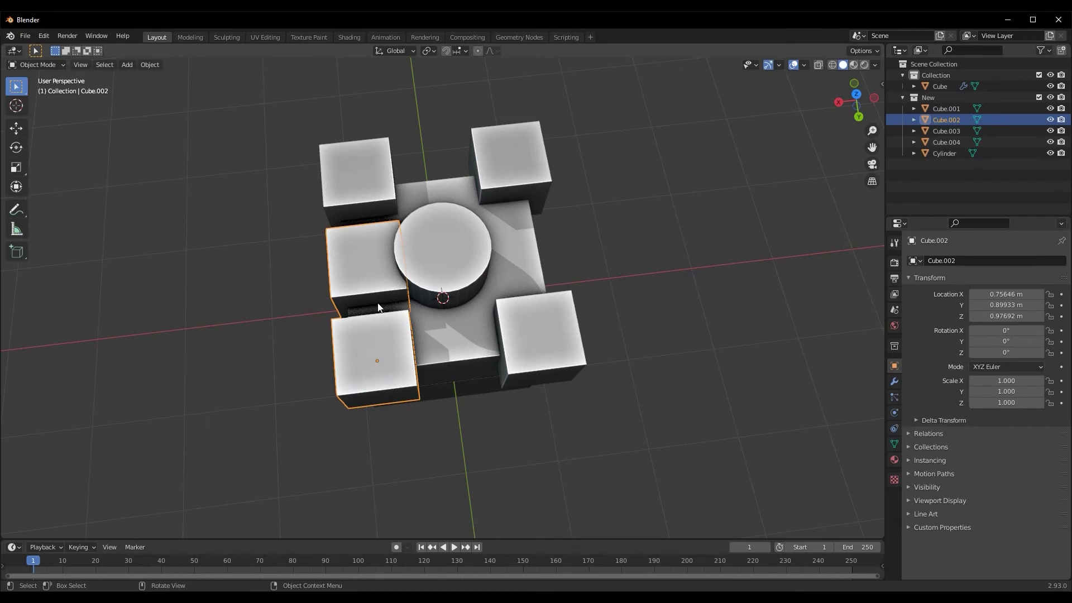
{"action": "scroll", "coordinate": [376, 303], "scroll_direction": "down", "scroll_amount": 3}
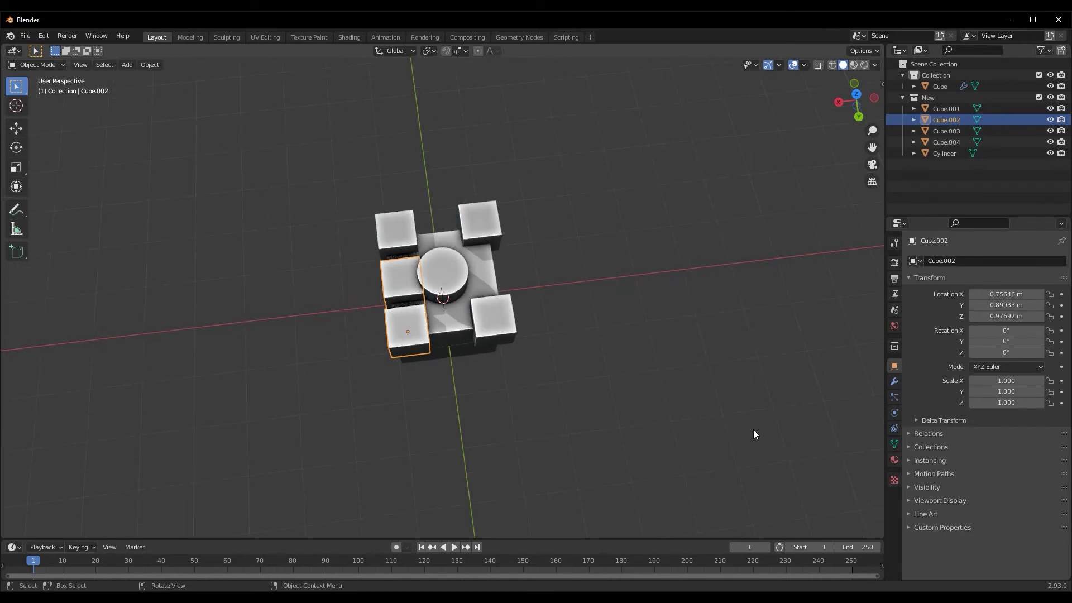
- Select the large cube and review its Boolean modifier settings
{"action": "left_click", "coordinate": [893, 381]}
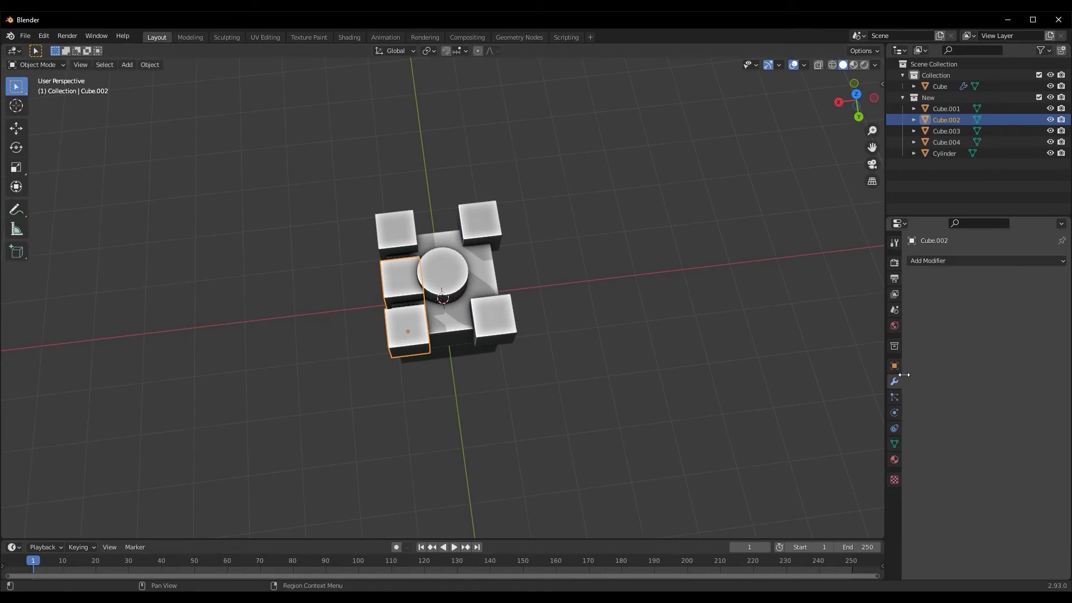
{"action": "left_click", "coordinate": [473, 286]}
{"action": "middle_click_drag", "start_coordinate": [430, 286], "coordinate": [445, 314]}
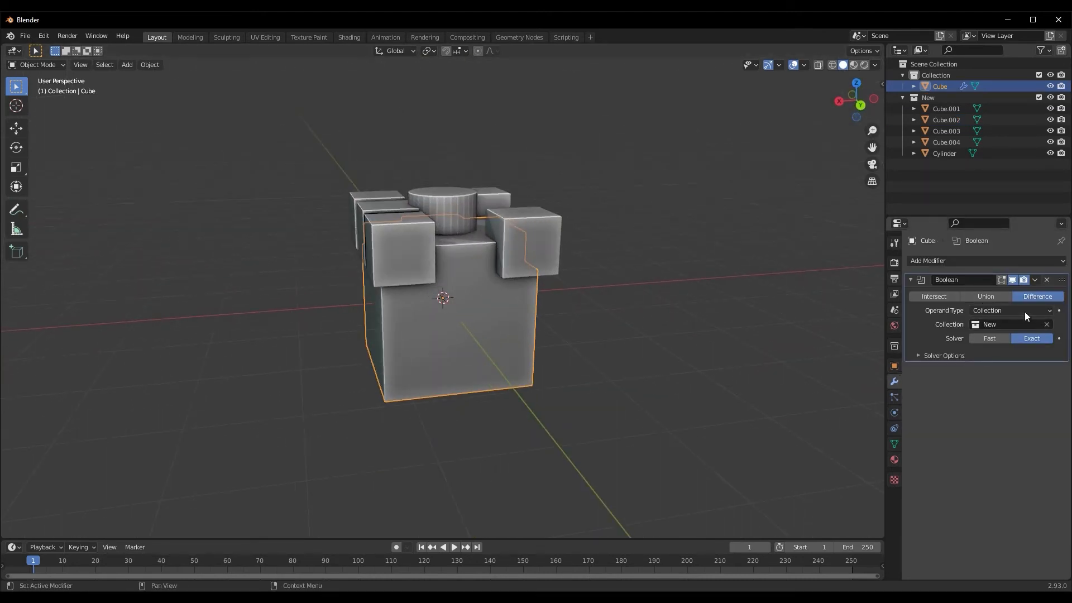
{"action": "middle_click_drag", "start_coordinate": [585, 290], "coordinate": [529, 270]}
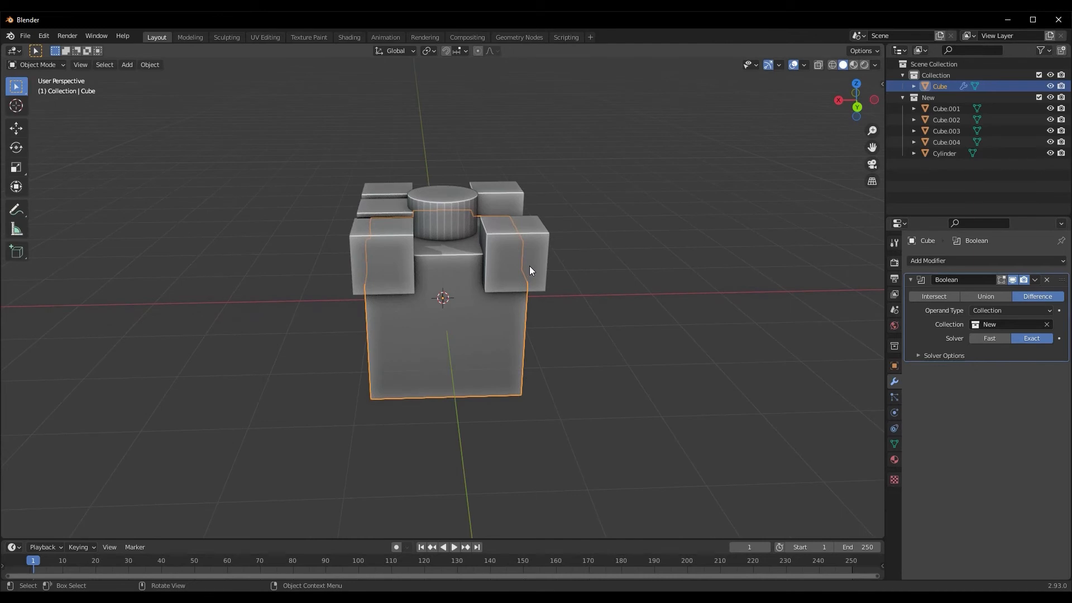
- Try moving Cube.001 away from the large cube to see how the cut reacts, and undo the move
{"action": "left_click", "coordinate": [529, 270]}
{"action": "key", "text": "g"}
{"action": "left_click", "coordinate": [675, 255]}
{"action": "middle_click_drag", "start_coordinate": [676, 255], "coordinate": [446, 245]}
{"action": "middle_click_drag", "start_coordinate": [463, 301], "coordinate": [426, 307]}
{"action": "key", "text": "ctrl+z"}
- Apply the Boolean modifier on the large cube
{"action": "scroll", "coordinate": [432, 303], "scroll_direction": "up", "scroll_amount": 2}
{"action": "left_click", "coordinate": [508, 351]}
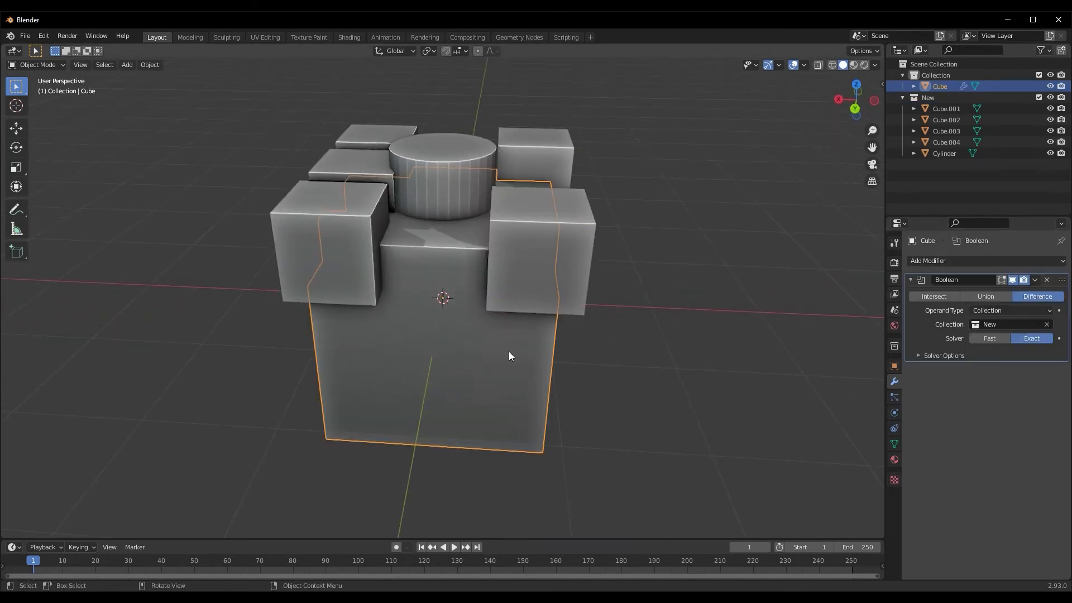
{"action": "left_click", "coordinate": [1036, 280]}
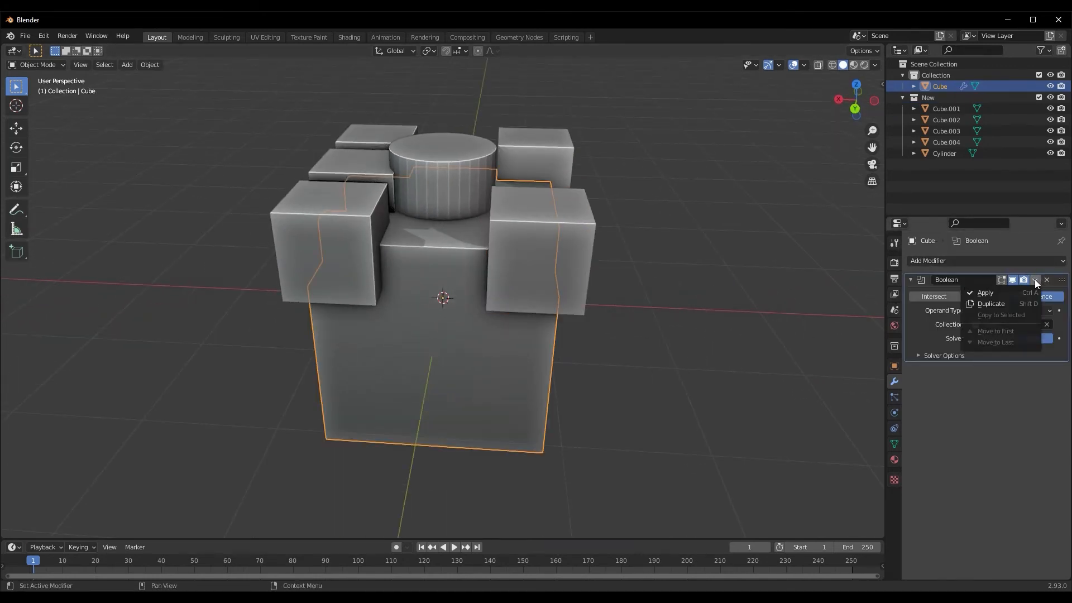
{"action": "left_click", "coordinate": [1006, 291]}
- Delete the cutter cubes Cube.001, Cube.002 and Cube.003
{"action": "middle_click_drag", "start_coordinate": [488, 366], "coordinate": [548, 289]}
{"action": "left_click", "coordinate": [564, 263]}
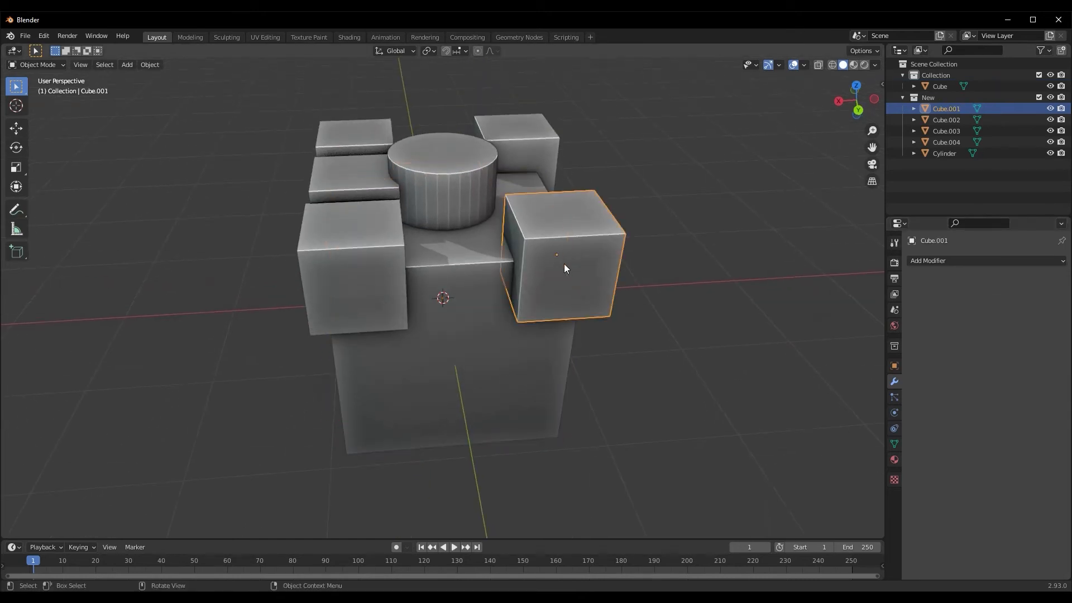
{"action": "key", "text": "Delete"}
{"action": "left_click", "coordinate": [390, 273]}
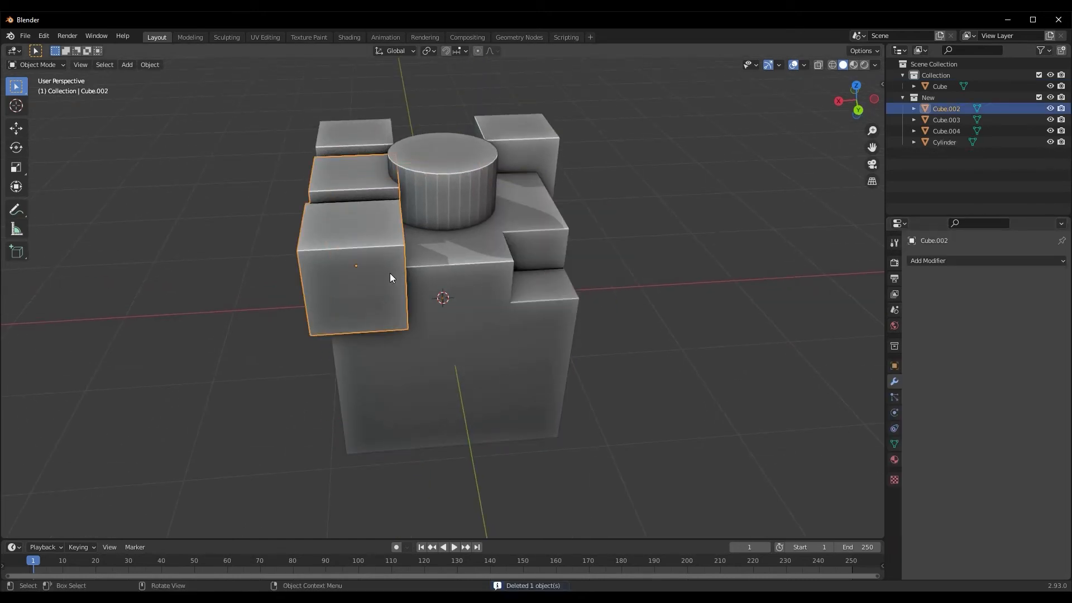
{"action": "key", "text": "Delete"}
{"action": "left_click", "coordinate": [340, 144]}
{"action": "middle_click_drag", "start_coordinate": [341, 143], "coordinate": [483, 232]}
{"action": "key", "text": "Delete"}
- Delete Cube.004 and the cylinder, and inspect the cut large cube
{"action": "left_click", "coordinate": [336, 165]}
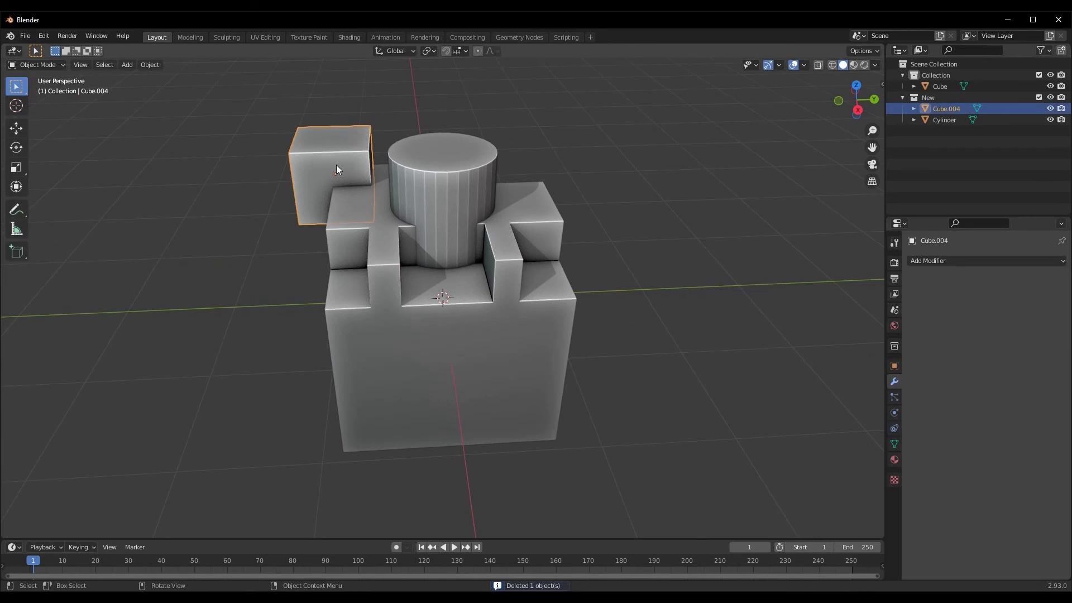
{"action": "middle_click_drag", "start_coordinate": [336, 165], "coordinate": [405, 291]}
{"action": "key", "text": "Delete"}
{"action": "left_click", "coordinate": [457, 236]}
{"action": "key", "text": "Delete"}
{"action": "middle_click_drag", "start_coordinate": [457, 236], "coordinate": [444, 328]}
{"action": "scroll", "coordinate": [361, 318], "scroll_direction": "down", "scroll_amount": 4}
{"action": "scroll", "coordinate": [410, 309], "scroll_direction": "up", "scroll_amount": 4}
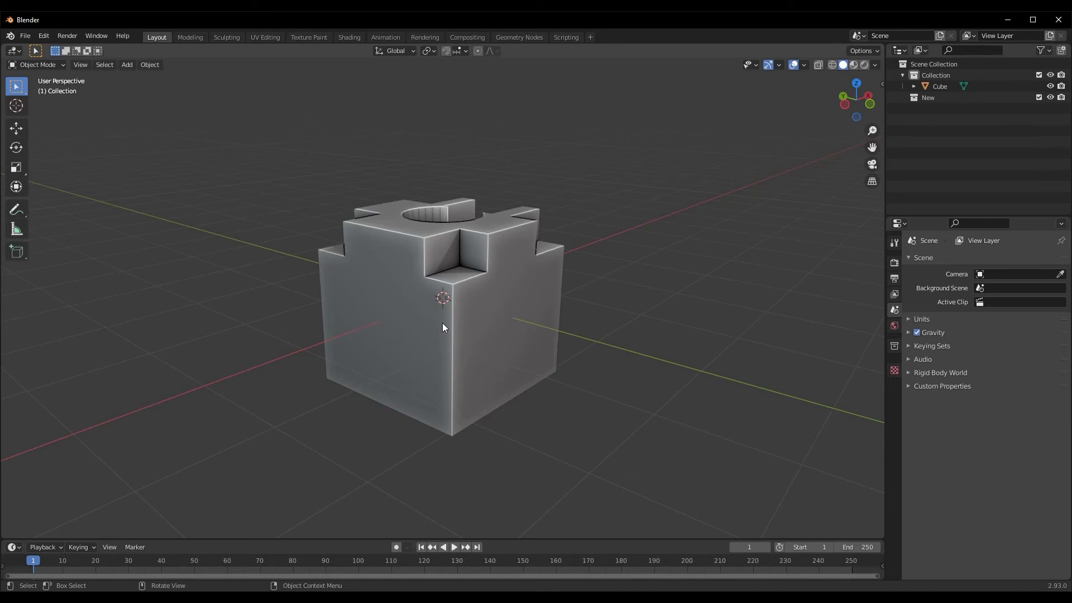
- Open the cut cube's mesh in Edit Mode and examine the vertices and faces around the cylindrical hole
{"action": "scroll", "coordinate": [441, 327], "scroll_direction": "up", "scroll_amount": 3}
{"action": "middle_click_drag", "start_coordinate": [440, 328], "coordinate": [436, 431]}
{"action": "scroll", "coordinate": [408, 381], "scroll_direction": "down", "scroll_amount": 2}
{"action": "left_click", "coordinate": [435, 358]}
{"action": "scroll", "coordinate": [413, 398], "scroll_direction": "up", "scroll_amount": 2}
{"action": "key", "text": "Tab"}
{"action": "scroll", "coordinate": [436, 431], "scroll_direction": "up", "scroll_amount": 2}
{"action": "left_click", "coordinate": [484, 356]}
{"action": "middle_click_drag", "start_coordinate": [486, 387], "coordinate": [408, 376]}
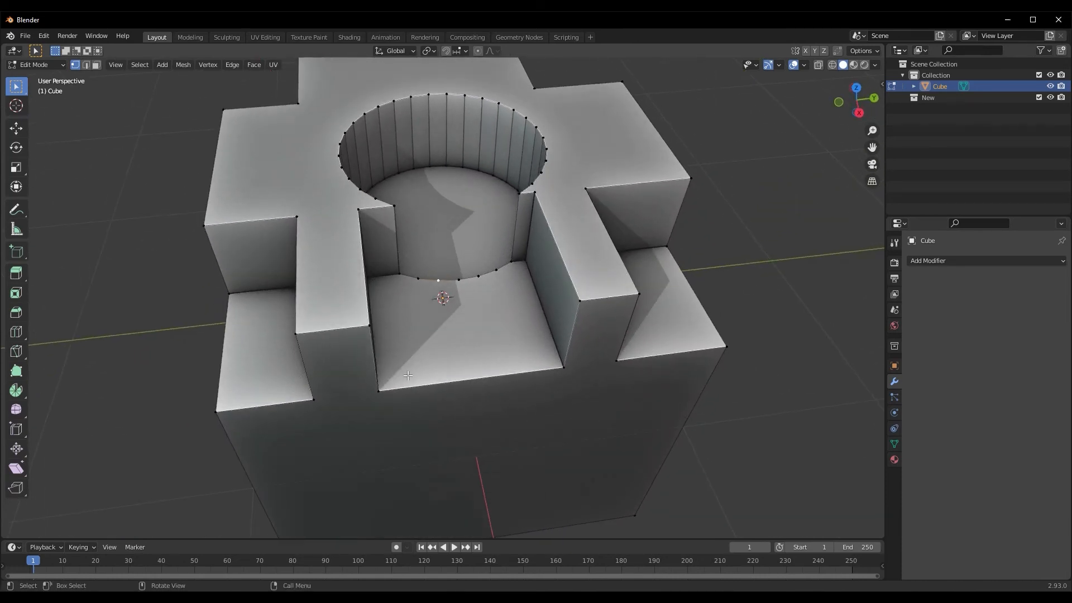
{"action": "middle_click_drag", "start_coordinate": [482, 352], "coordinate": [440, 402]}
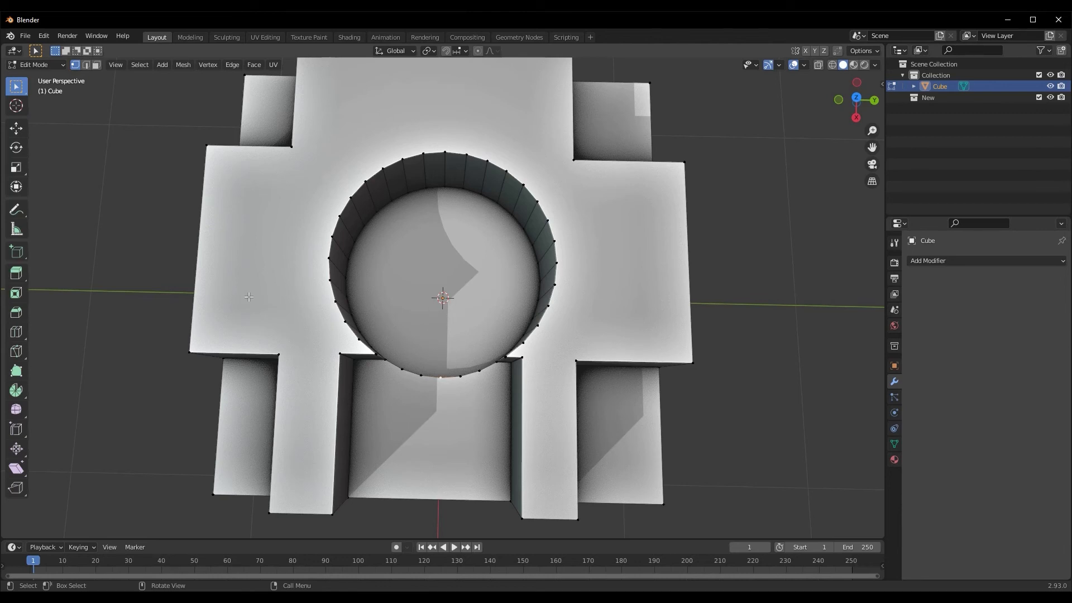
- Connect the two inner corner vertices across the top of the left front pillar with a new edge
{"action": "left_click", "coordinate": [338, 358]}
{"action": "left_click", "coordinate": [286, 353], "text": "shift"}
{"action": "key", "text": "f"}
{"action": "left_click", "coordinate": [636, 293]}
{"action": "scroll", "coordinate": [450, 461], "scroll_direction": "down", "scroll_amount": 3}
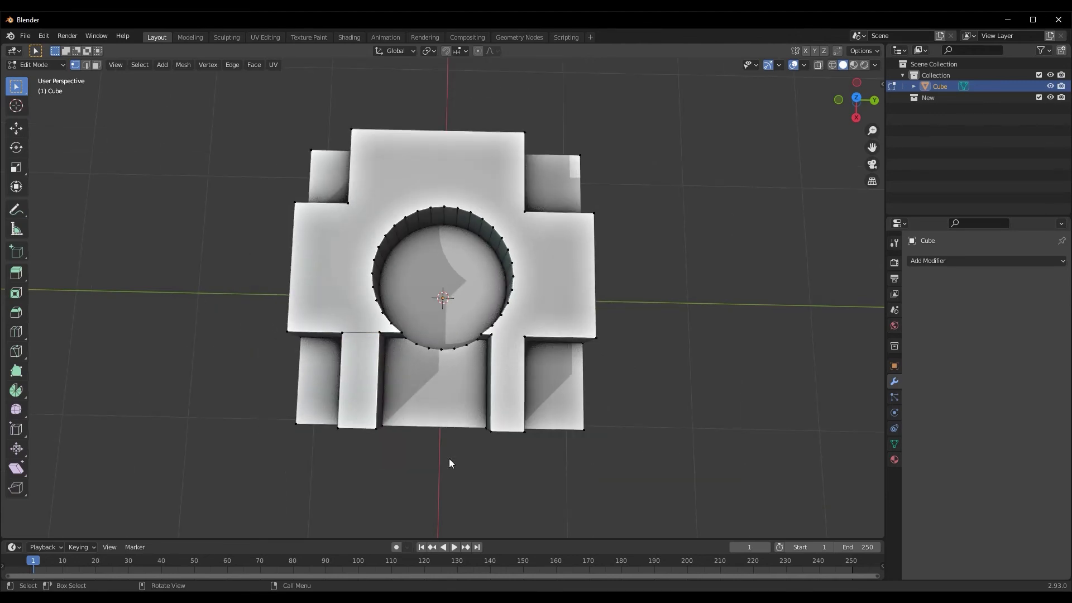
- Connect the two base vertices of the left front pillar with an edge on the cube's front face, and clear the selection
{"action": "scroll", "coordinate": [449, 458], "scroll_direction": "up", "scroll_amount": 4}
{"action": "middle_click_drag", "start_coordinate": [453, 450], "coordinate": [441, 367]}
{"action": "scroll", "coordinate": [450, 398], "scroll_direction": "down", "scroll_amount": 4}
{"action": "scroll", "coordinate": [441, 367], "scroll_direction": "up", "scroll_amount": 3}
{"action": "middle_click_drag", "start_coordinate": [358, 365], "coordinate": [328, 261]}
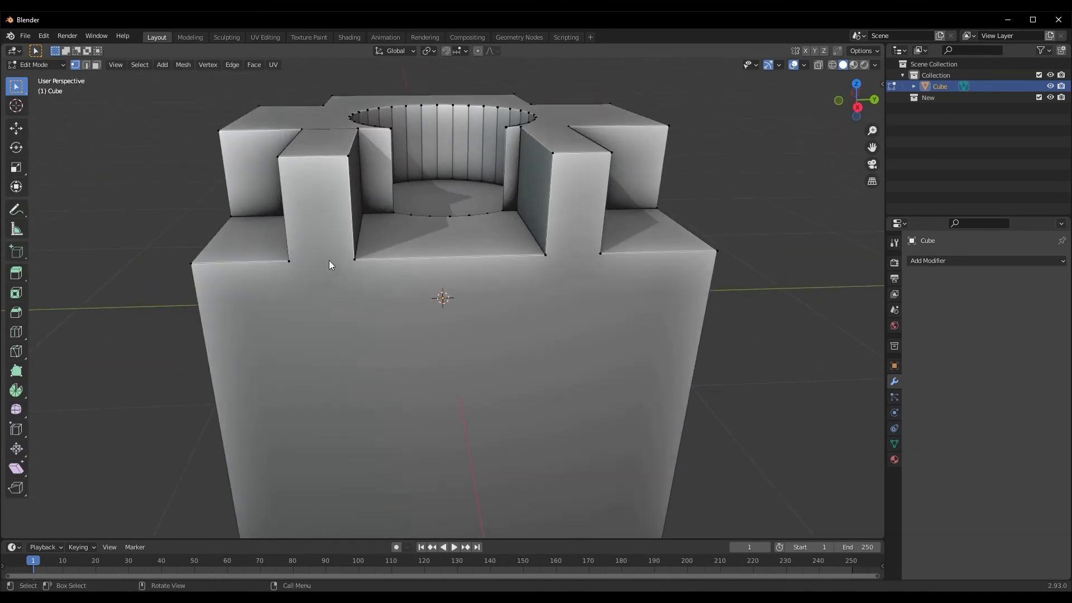
{"action": "left_click", "coordinate": [316, 274], "text": "shift"}
{"action": "middle_click_drag", "start_coordinate": [330, 279], "coordinate": [312, 333]}
{"action": "key", "text": "alt+a"}
- Add connecting edges across the top of the right front pillar and between its two base vertices on the front face
{"action": "left_click", "coordinate": [518, 333]}
{"action": "left_click", "coordinate": [564, 338], "text": "shift"}
{"action": "key", "text": "f"}
{"action": "middle_click_drag", "start_coordinate": [598, 394], "coordinate": [562, 289]}
{"action": "left_click", "coordinate": [509, 359]}
{"action": "left_click", "coordinate": [554, 359], "text": "shift"}
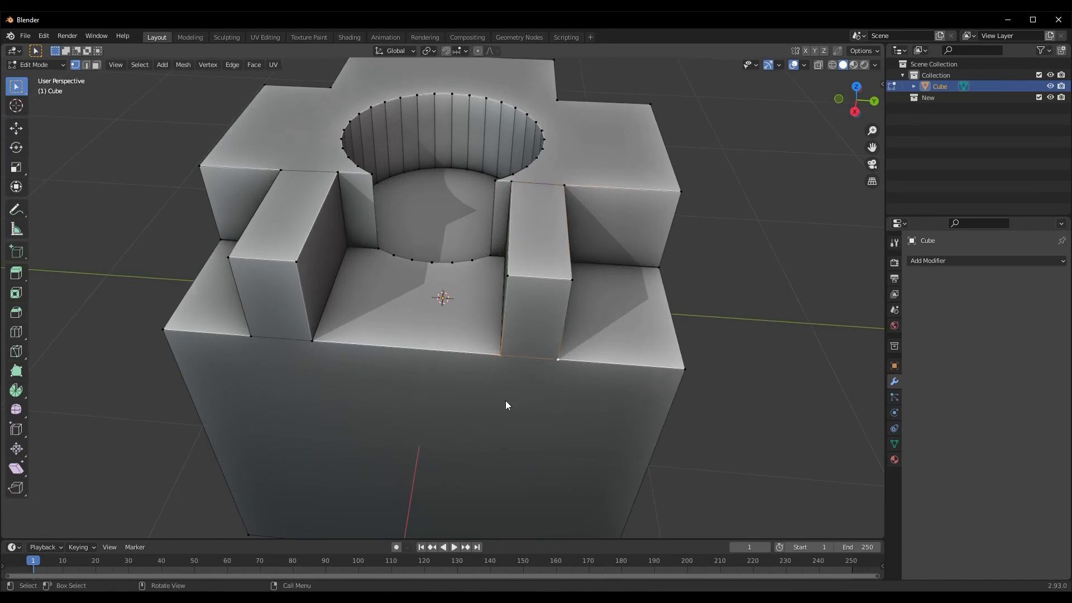
- Examine the added edges and the remaining topology of the cut cube from several angles
{"action": "scroll", "coordinate": [504, 400], "scroll_direction": "down", "scroll_amount": 5}
{"action": "middle_click_drag", "start_coordinate": [505, 400], "coordinate": [478, 327]}
{"action": "middle_click_drag", "start_coordinate": [436, 356], "coordinate": [434, 291]}
{"action": "scroll", "coordinate": [433, 357], "scroll_direction": "up", "scroll_amount": 4}
{"action": "scroll", "coordinate": [426, 334], "scroll_direction": "down", "scroll_amount": 4}
{"action": "middle_click_drag", "start_coordinate": [427, 334], "coordinate": [390, 351]}
{"action": "scroll", "coordinate": [424, 346], "scroll_direction": "up", "scroll_amount": 3}
{"action": "middle_click_drag", "start_coordinate": [457, 343], "coordinate": [470, 347]}
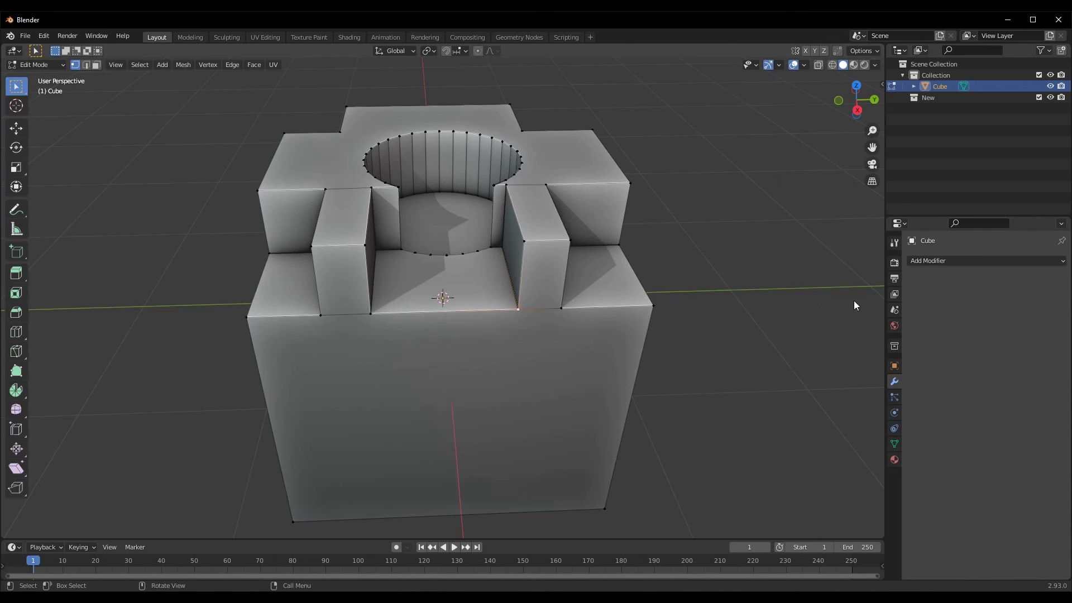
{"action": "left_click", "coordinate": [942, 260]}
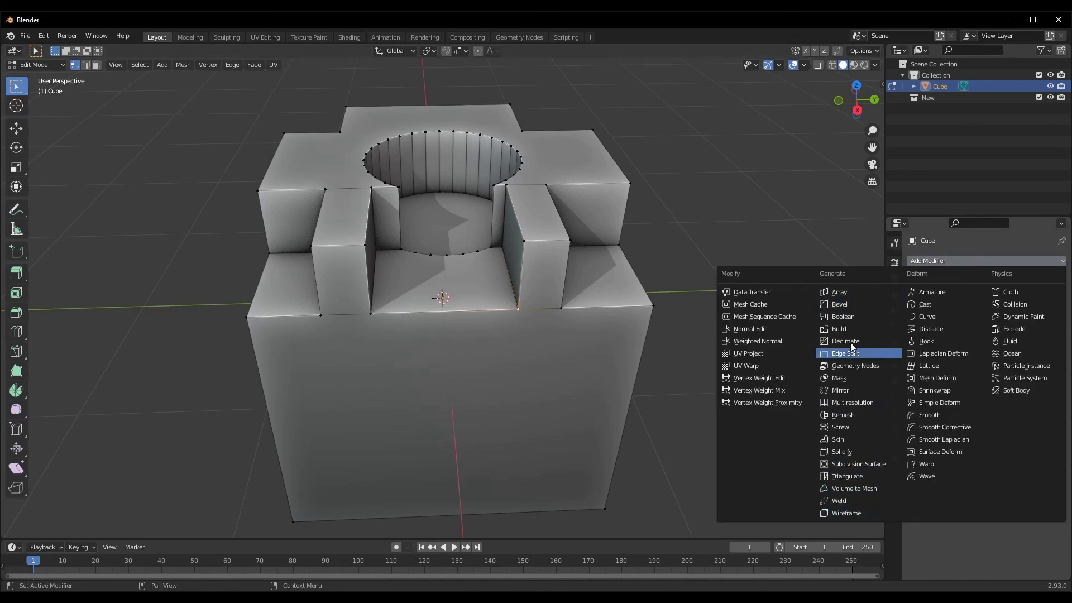
{"action": "mouse_move", "coordinate": [437, 445]}
{"action": "middle_mouse_down"}
{"action": "mouse_move", "coordinate": [444, 438]}
{"action": "mouse_move", "coordinate": [425, 439]}
{"action": "middle_mouse_up"}
{"action": "left_click", "coordinate": [424, 439]}
{"action": "middle_click_drag", "start_coordinate": [357, 428], "coordinate": [331, 429]}
{"action": "scroll", "coordinate": [353, 438], "scroll_direction": "down", "scroll_amount": 4}
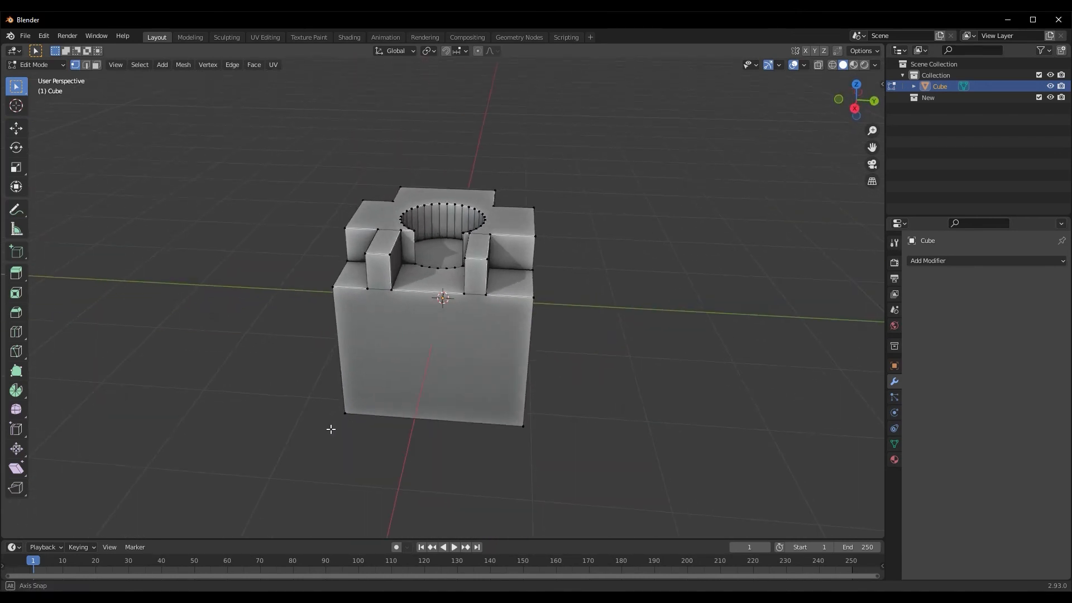